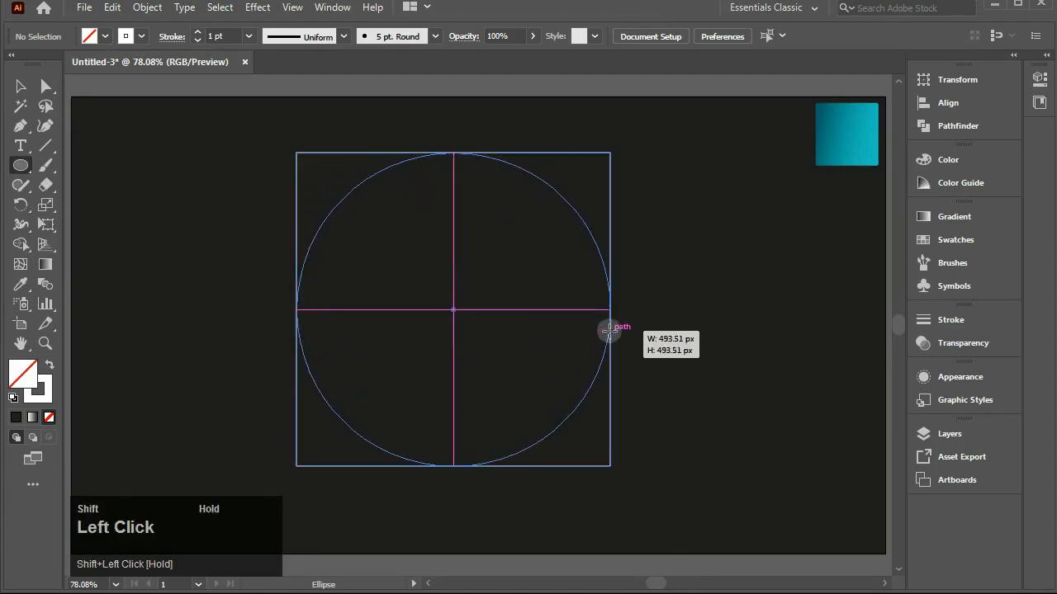
Use Shape Builder on the overlapping square and circle to merge the circle with the lower-right corner and remove the other three corners
click(21, 86)
click(148, 168)
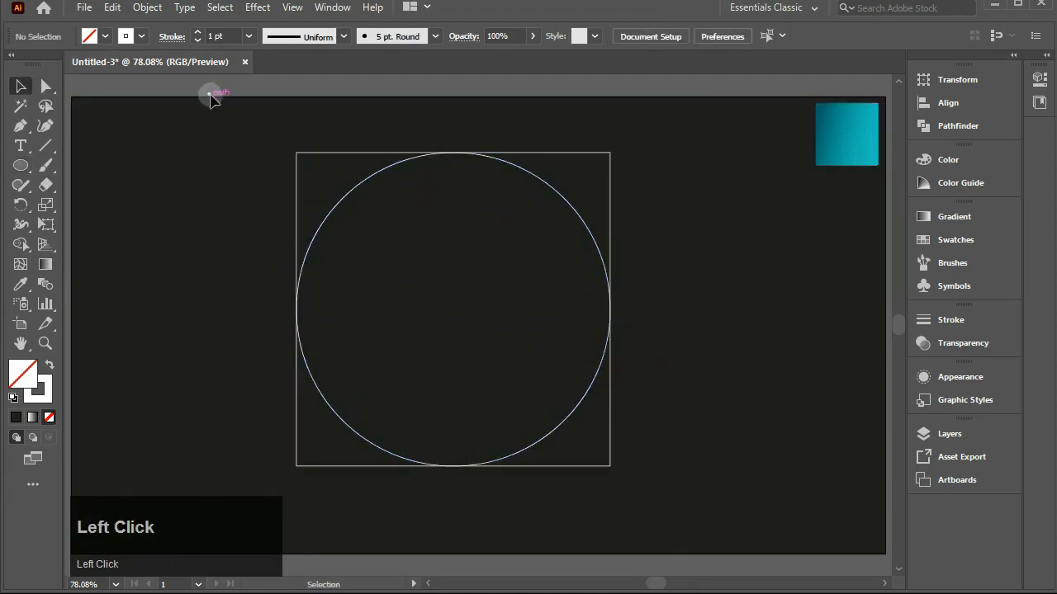
drag(212, 94, 636, 427)
right_click(21, 245)
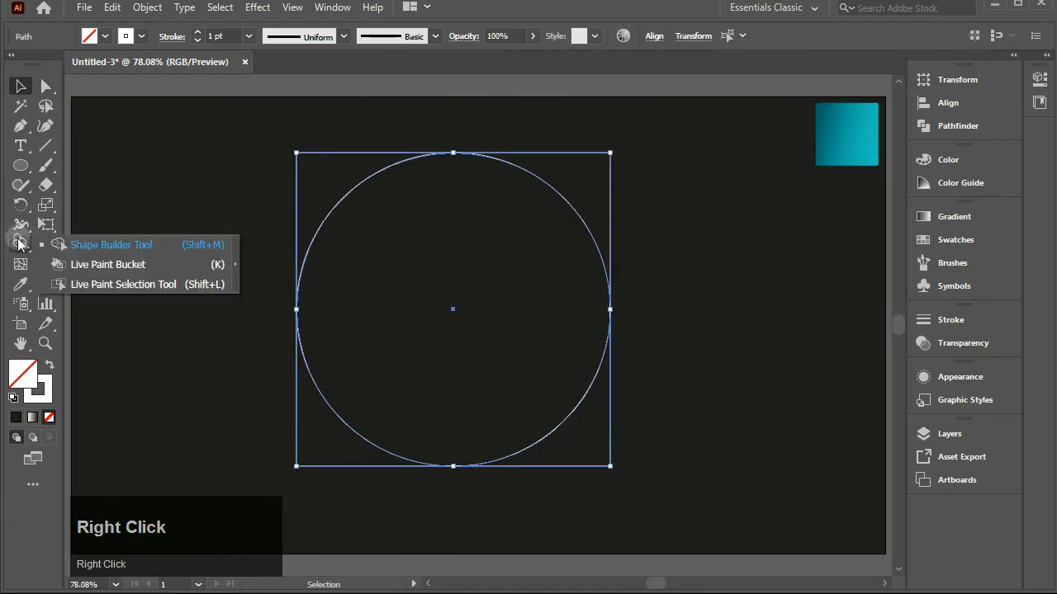
click(119, 244)
mouse_move(513, 390)
mouse_down()
mouse_move(570, 440)
mouse_move(569, 401)
mouse_up()
alt+click(298, 426)
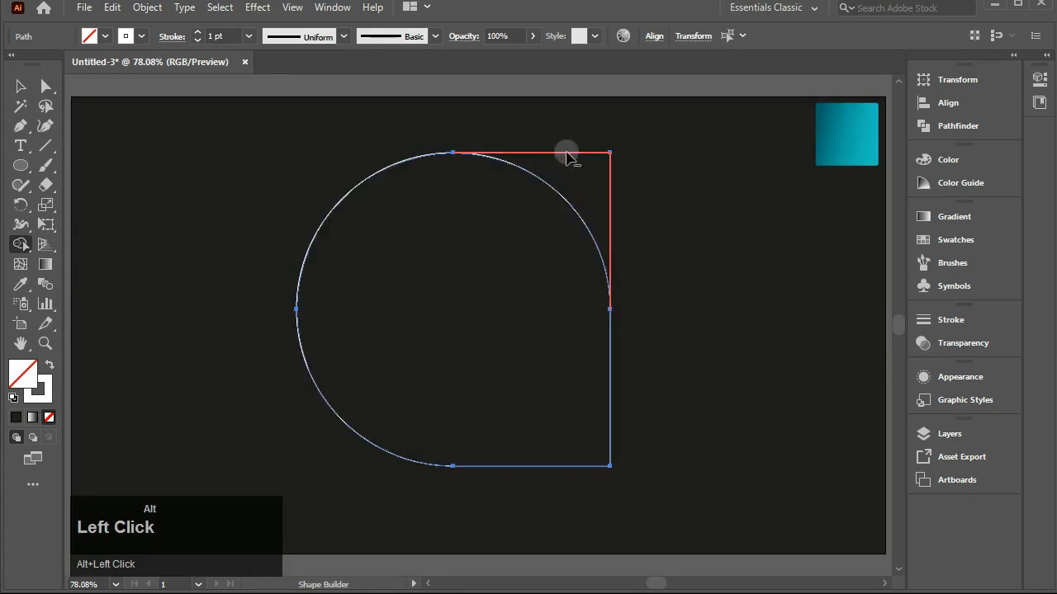
alt+click(568, 156)
click(20, 86)
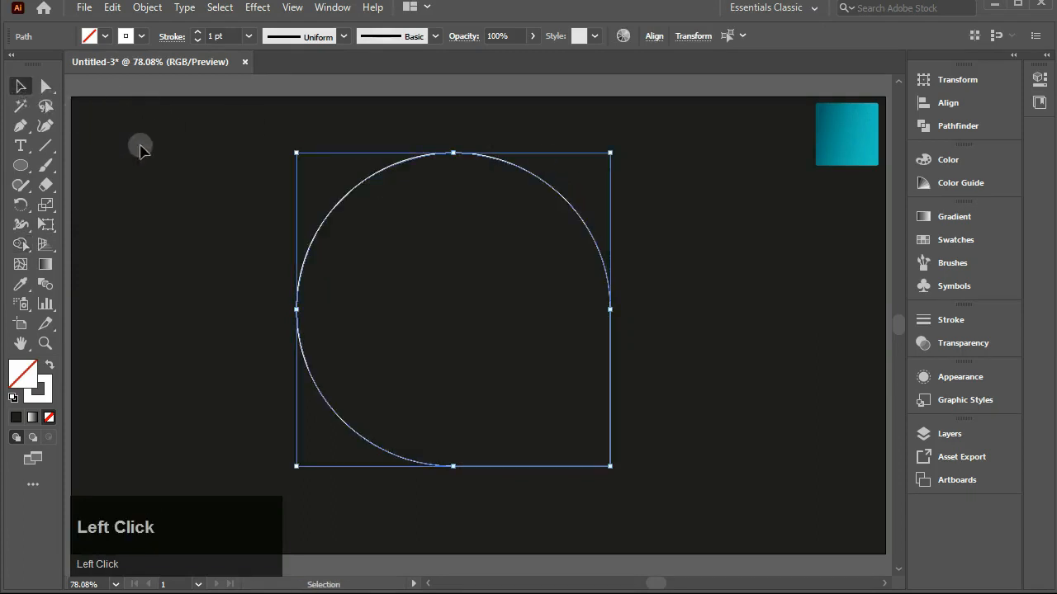
click(140, 149)
Round the sharp lower-right corner of the teardrop outline with a small radius using Direct Selection
right_click(45, 86)
click(115, 91)
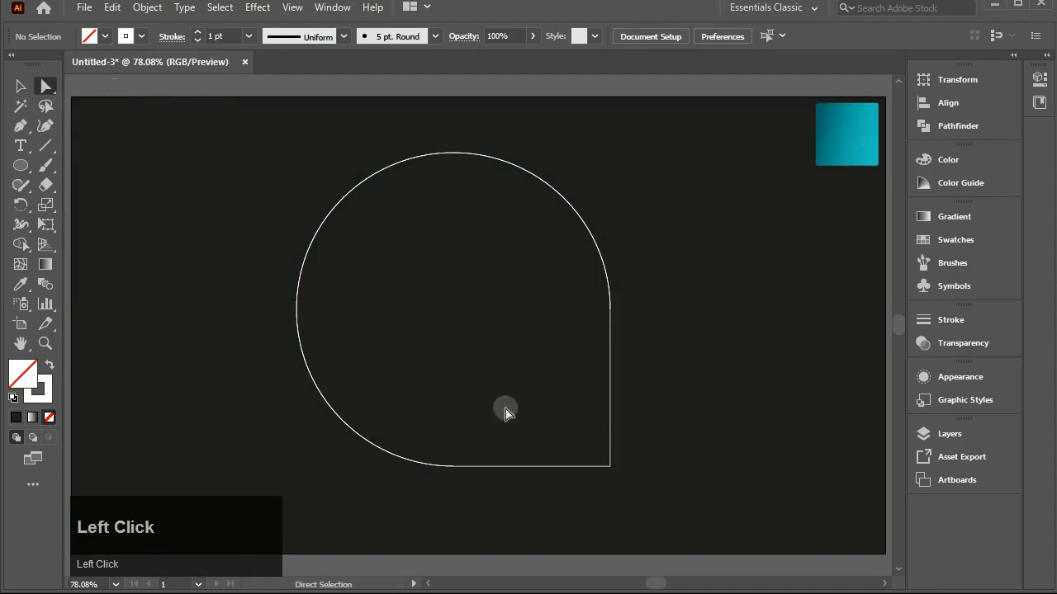
click(609, 465)
drag(602, 460, 591, 447)
click(22, 88)
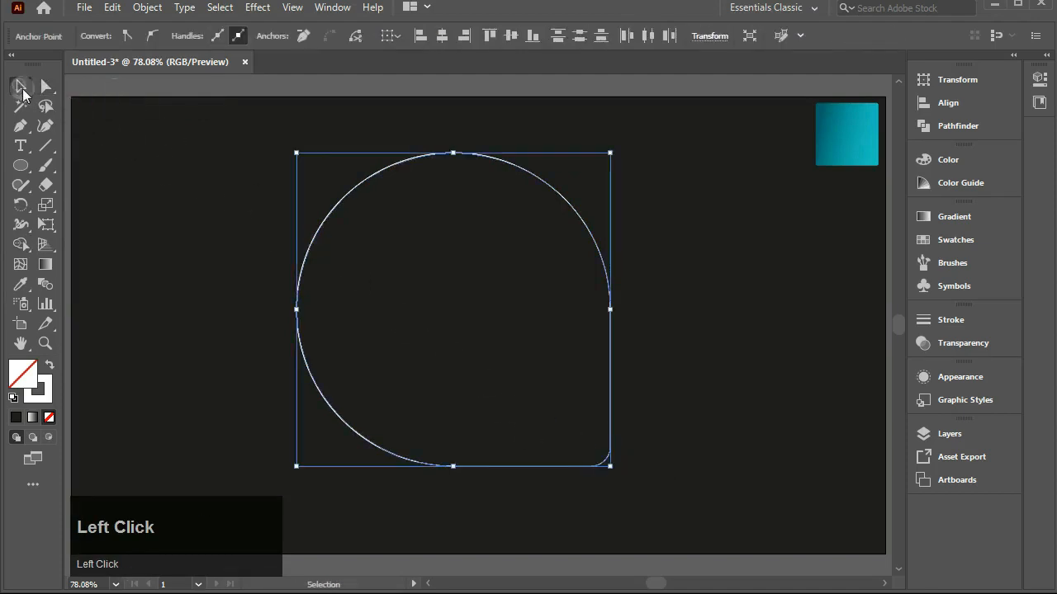
click(146, 160)
Draw a small circle, about one third of the teardrop's width, centred on the middle of its round part
right_click(21, 165)
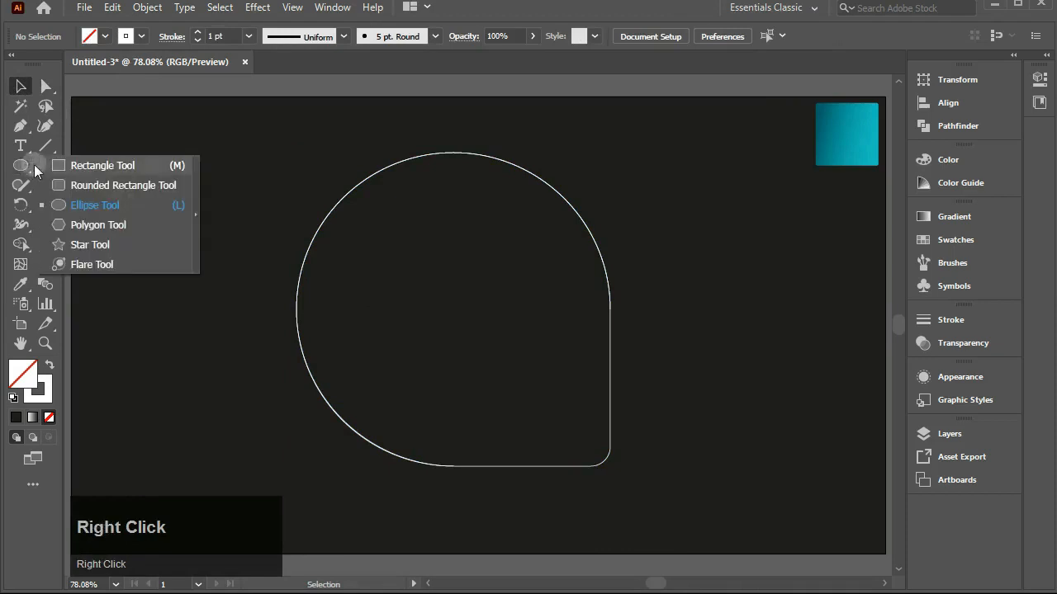
click(89, 203)
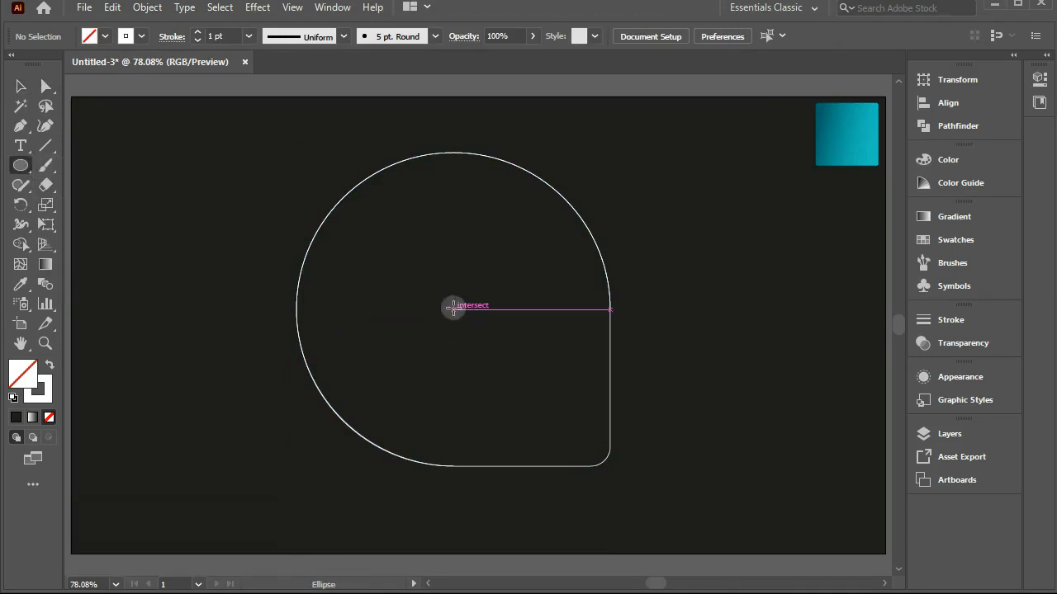
drag(453, 308, 504, 334)
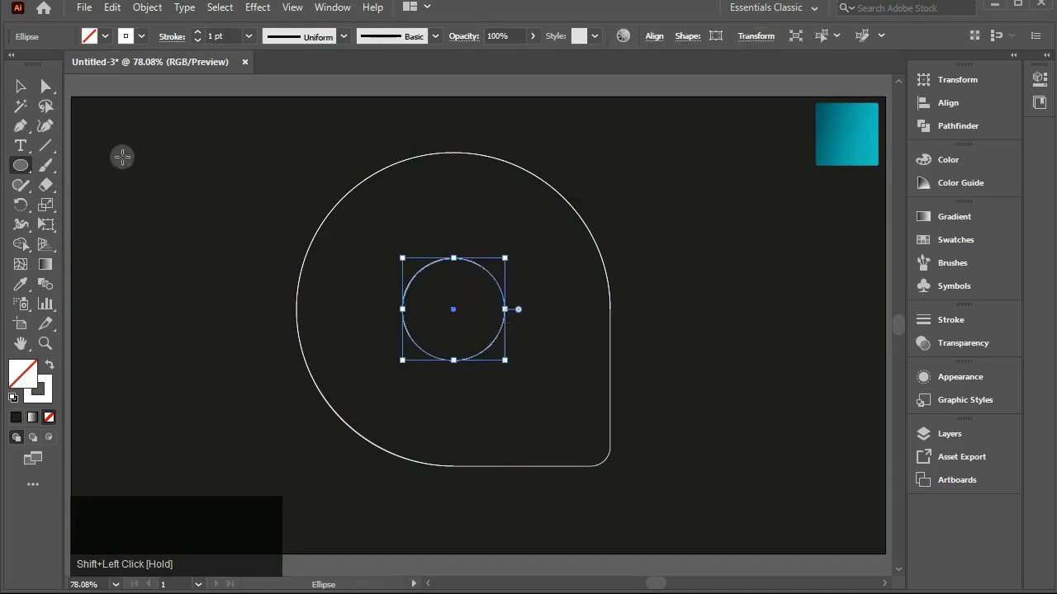
click(20, 86)
click(165, 186)
Draw a circle half the teardrop's width and place it level with the small circle, touching the teardrop's left edge
right_click(20, 166)
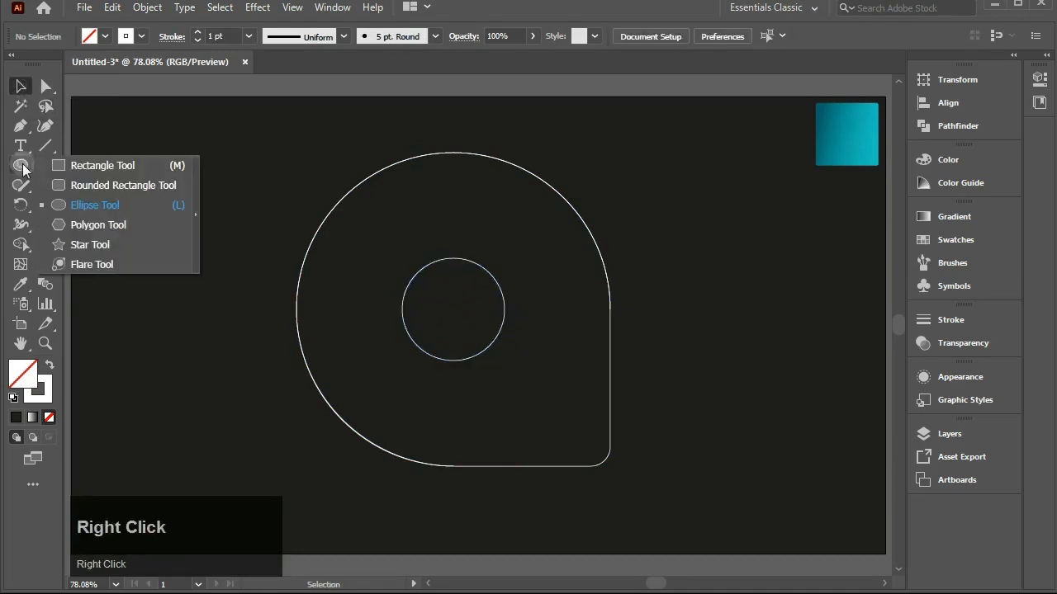
click(141, 207)
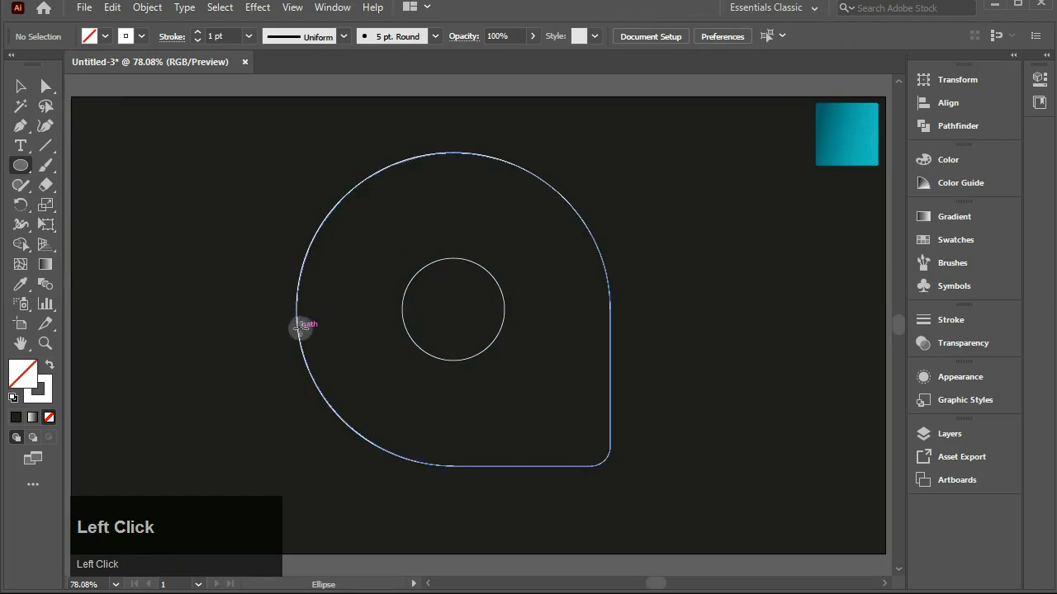
drag(298, 326, 452, 331)
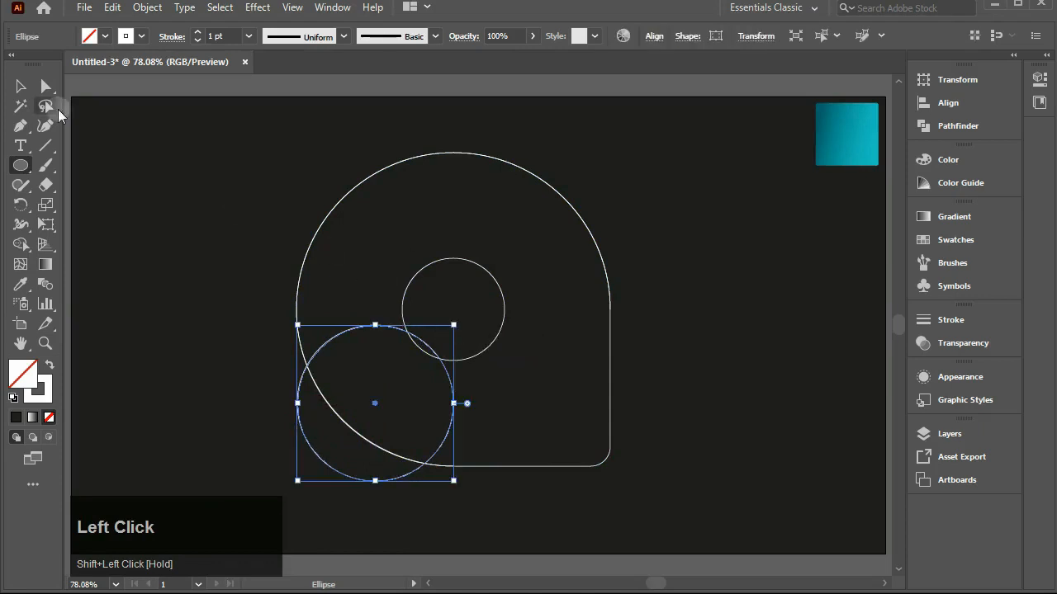
click(20, 89)
drag(369, 414, 373, 311)
click(251, 285)
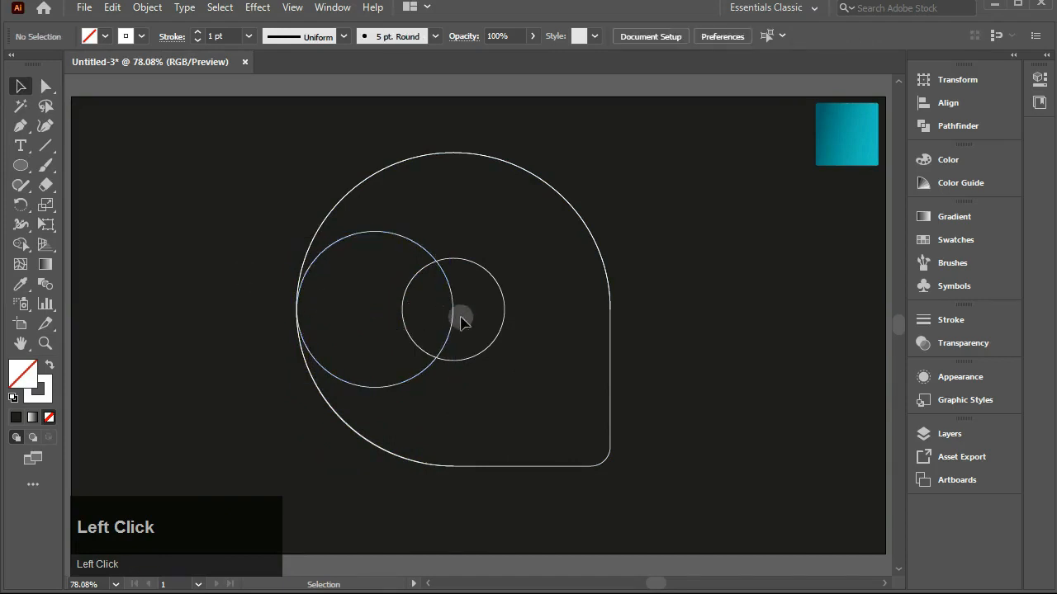
Duplicate the medium circle to the teardrop's right half, and rotate all the shapes clockwise so the rounded corner points straight down
click(377, 312)
drag(377, 312, 533, 305)
click(503, 294)
drag(275, 172, 627, 392)
drag(633, 186, 653, 240)
Merge the lower regions outside the small circle into one grey-filled shape with Shape Builder
right_click(23, 246)
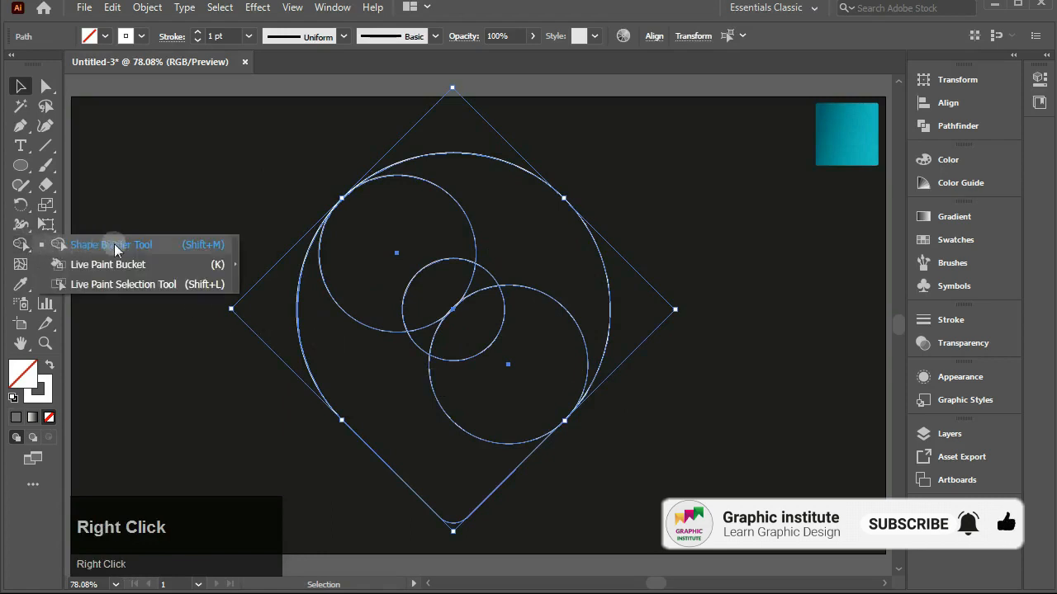
click(113, 242)
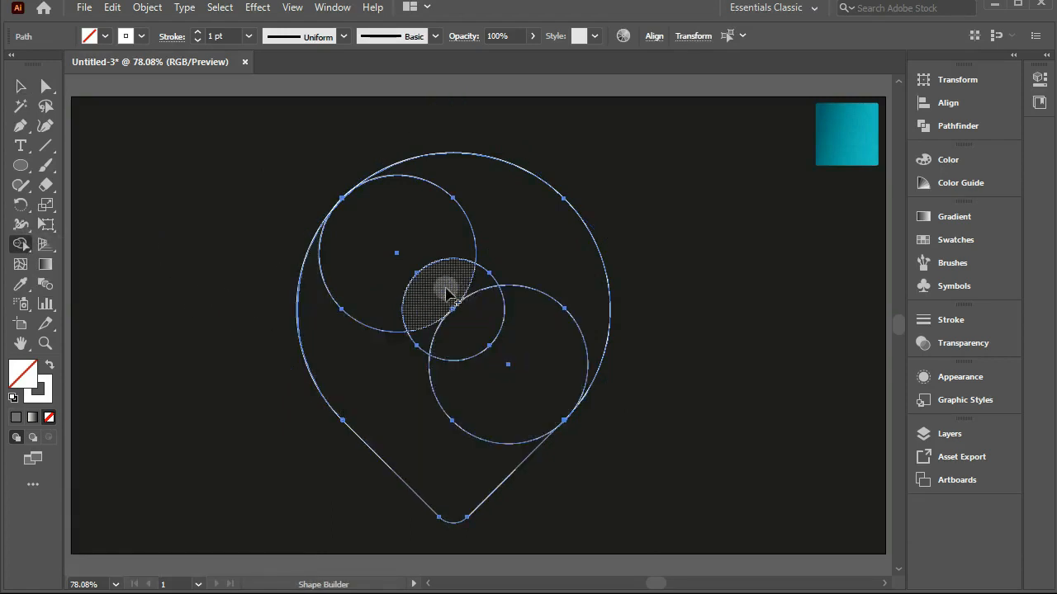
click(104, 35)
click(54, 119)
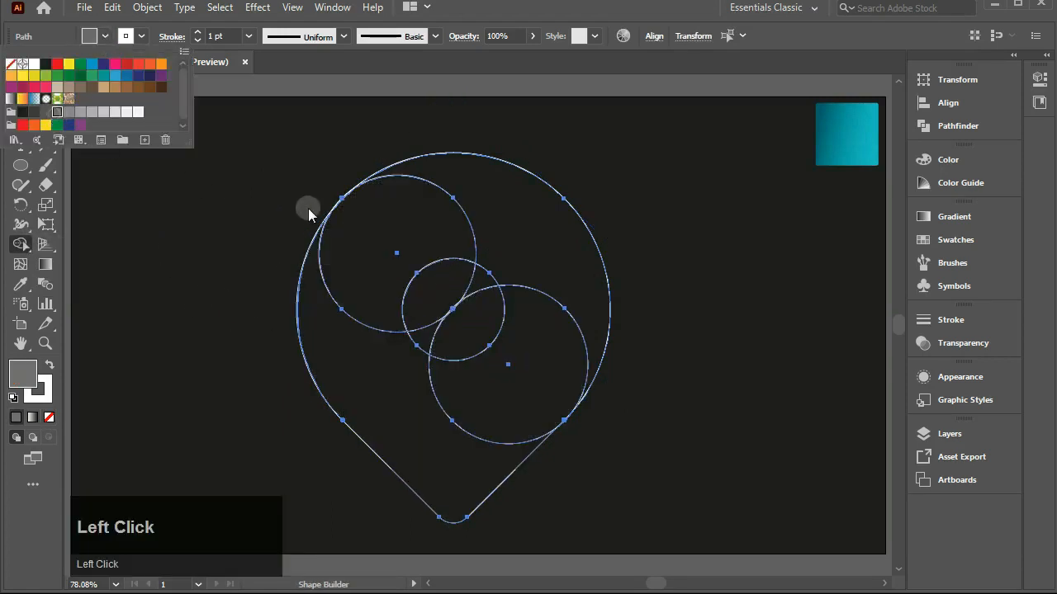
click(495, 399)
mouse_move(495, 399)
mouse_down()
mouse_move(467, 449)
mouse_move(514, 405)
mouse_move(389, 393)
mouse_up()
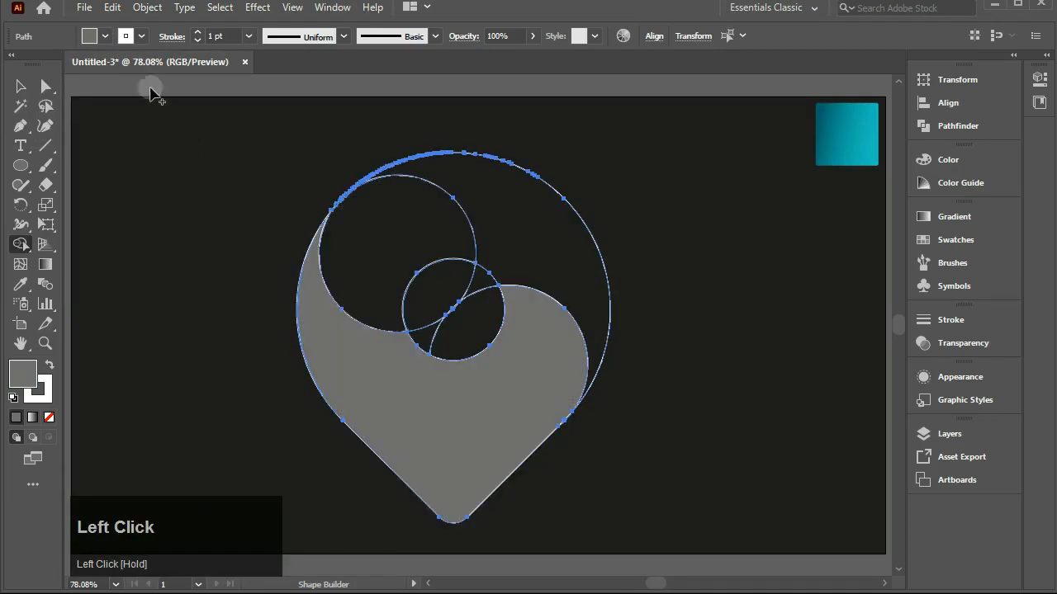
Merge the upper regions and the upper parts of the small circle into one darker grey swirl with Shape Builder
click(106, 36)
click(56, 112)
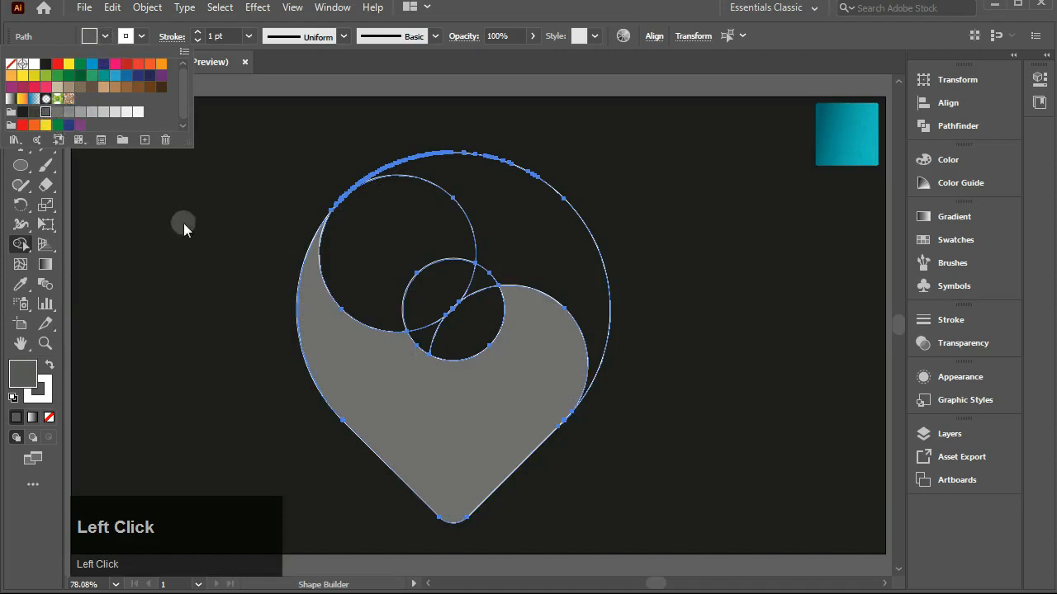
drag(388, 231, 490, 217)
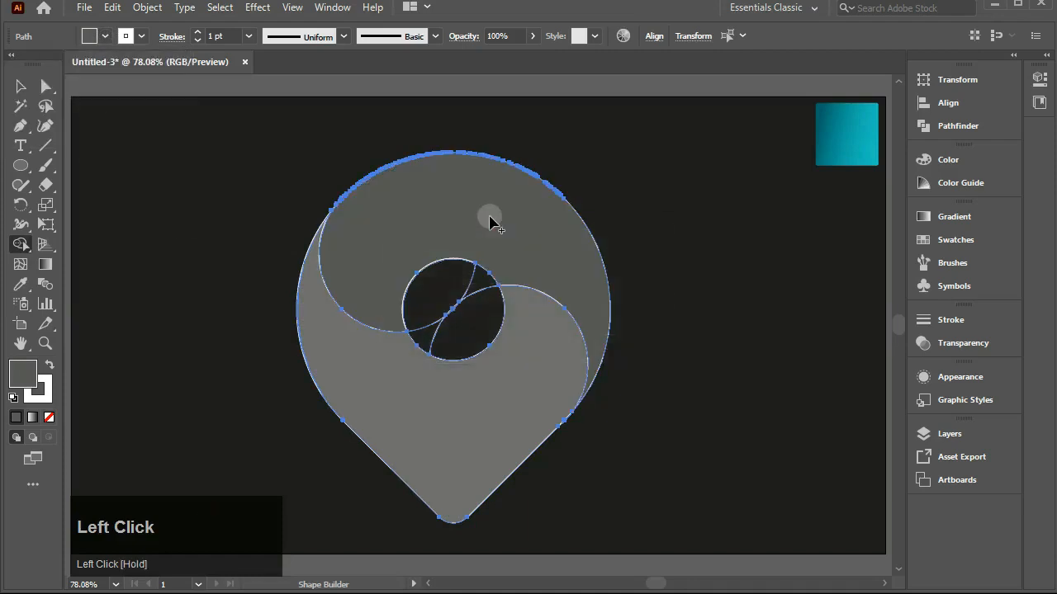
drag(372, 290, 410, 301)
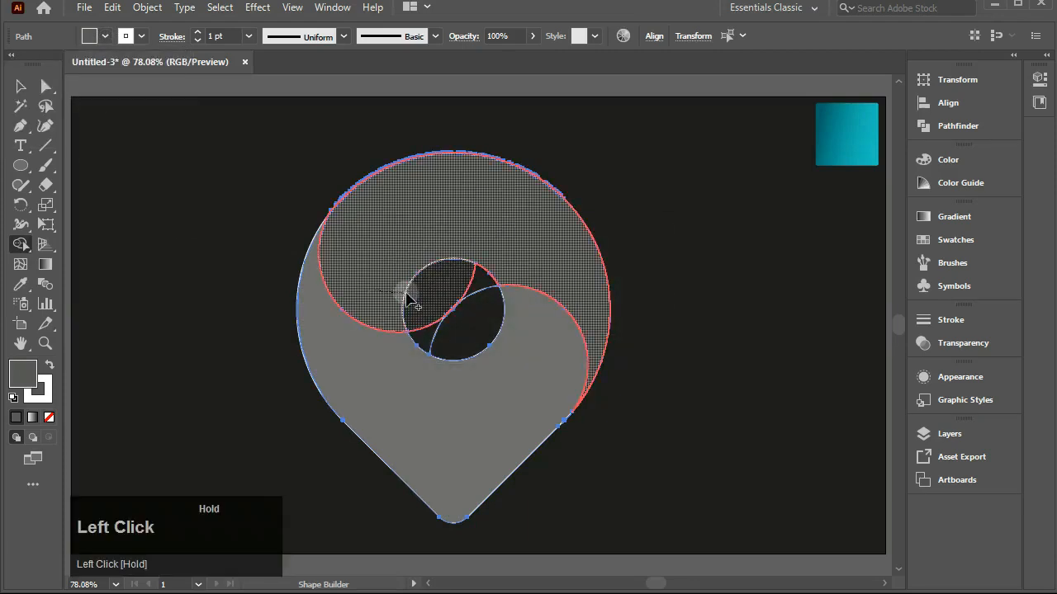
drag(487, 285, 492, 276)
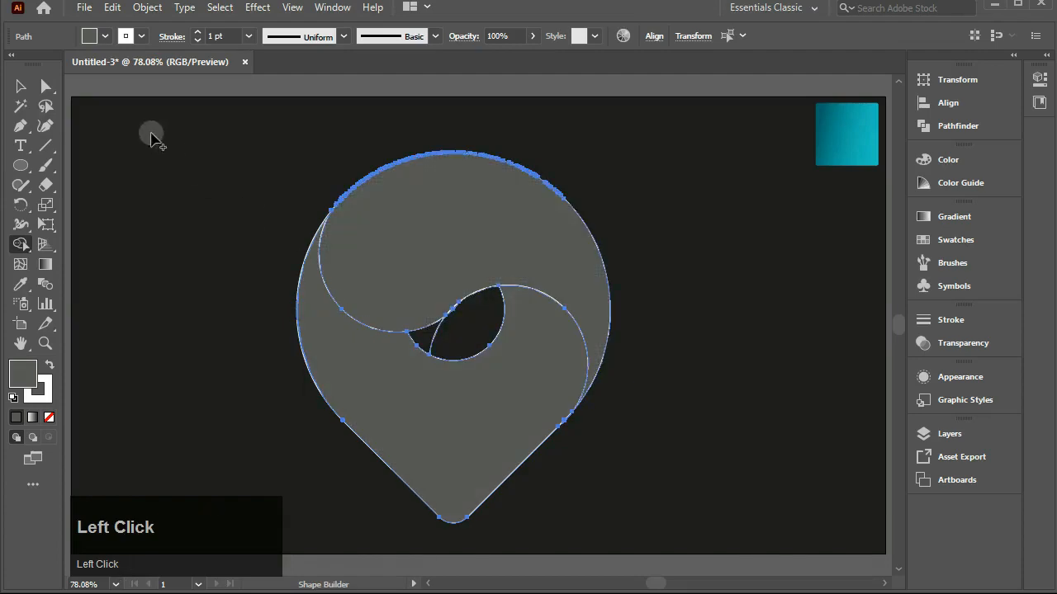
Cut the upper and lower pin shapes and delete all the leftover paths around them
key(v)
click(659, 241)
shift+click(459, 413)
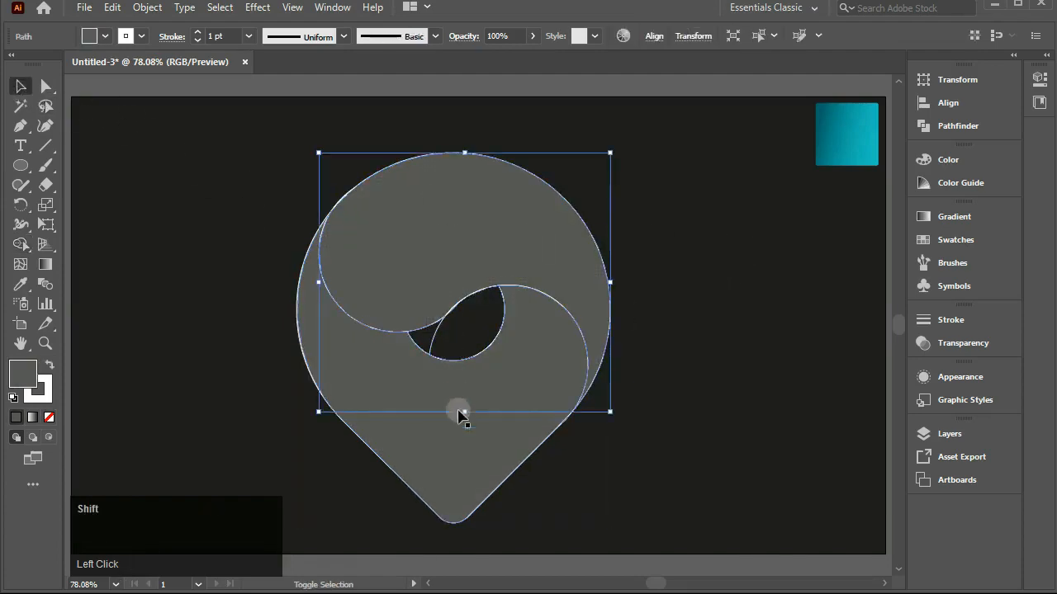
shift+click(460, 435)
click(113, 7)
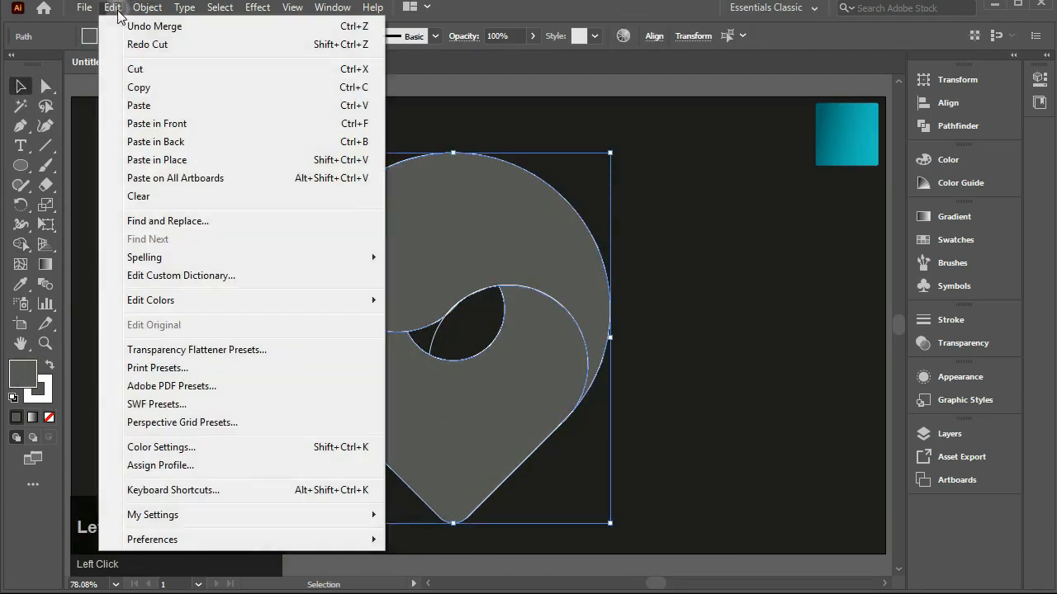
click(161, 70)
drag(253, 112, 632, 514)
key(Delete)
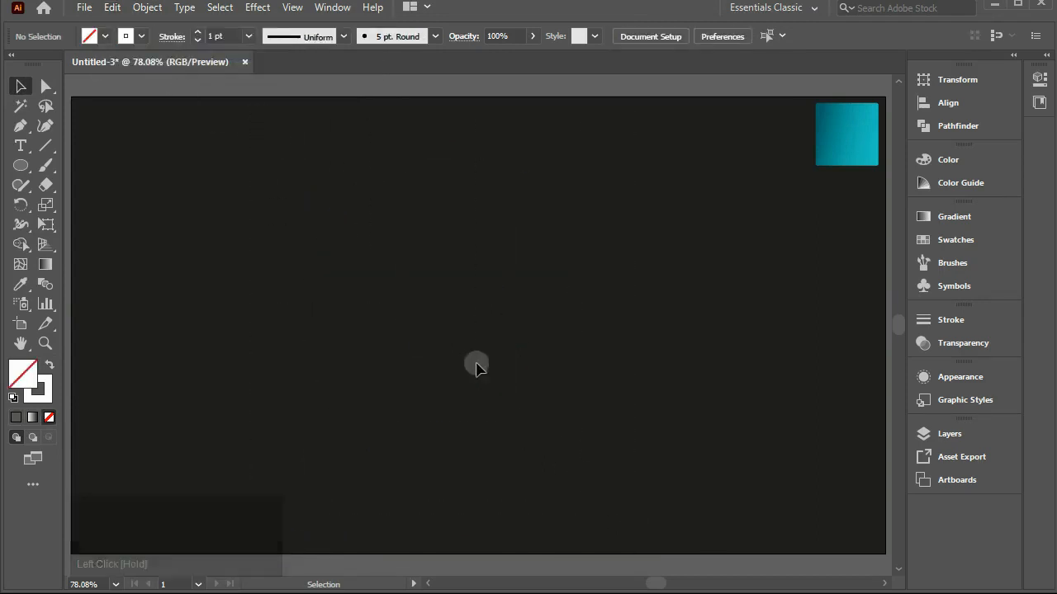
Paste the two cut pin shapes in front and set their stroke to None
click(113, 7)
click(198, 124)
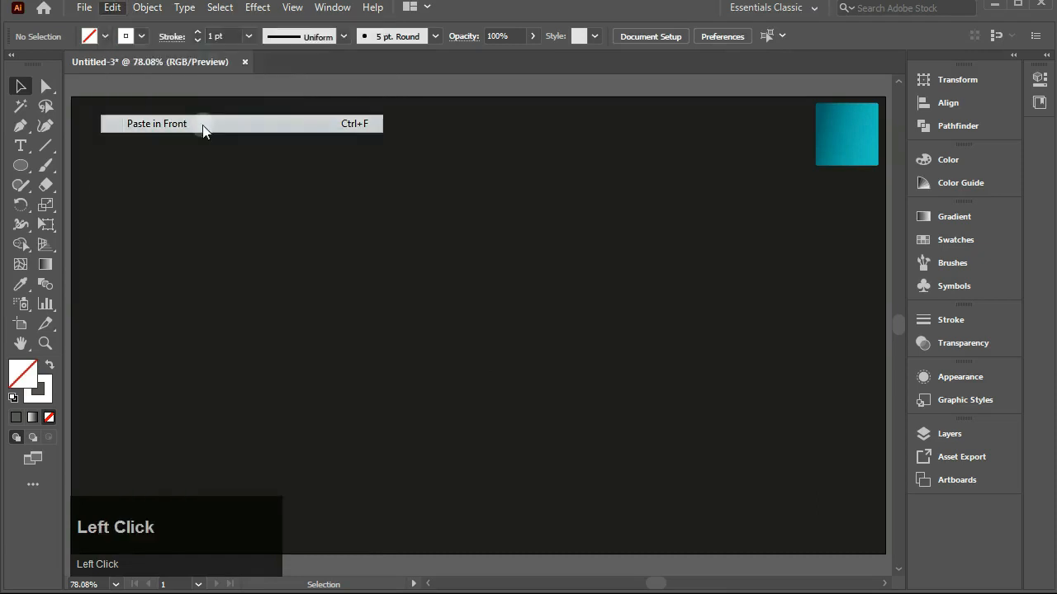
click(141, 35)
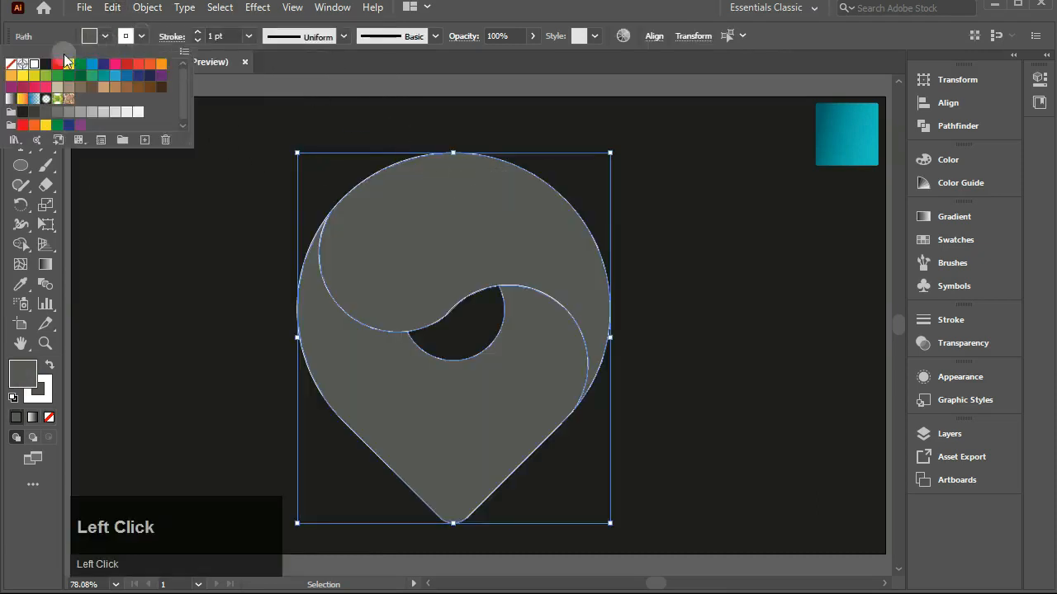
click(11, 66)
click(677, 235)
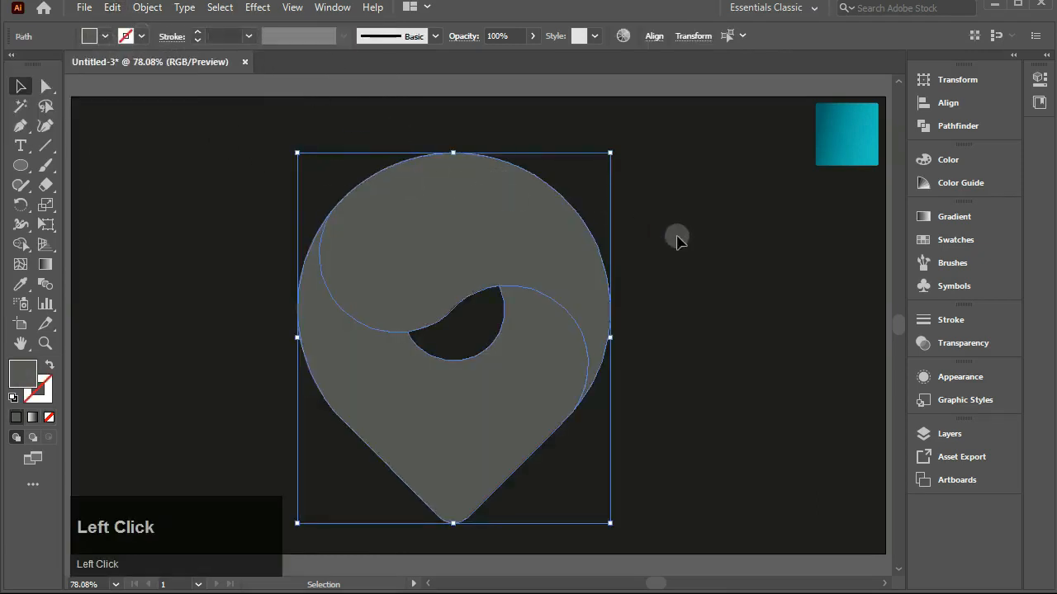
click(685, 279)
Apply the teal sample square's gradient to the upper swirl and run it diagonally at about -40.8°
click(416, 256)
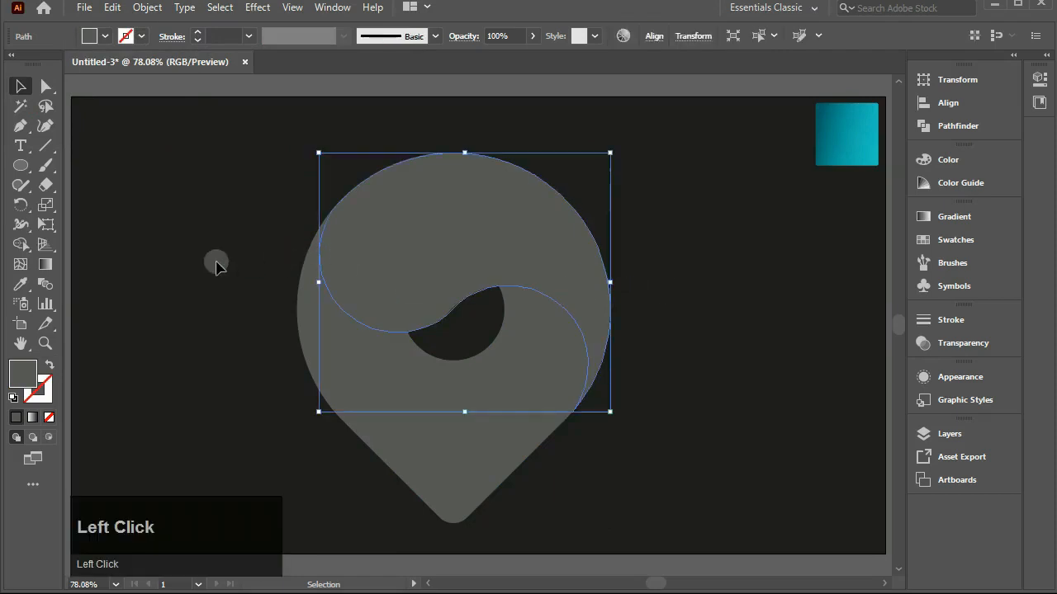
click(829, 132)
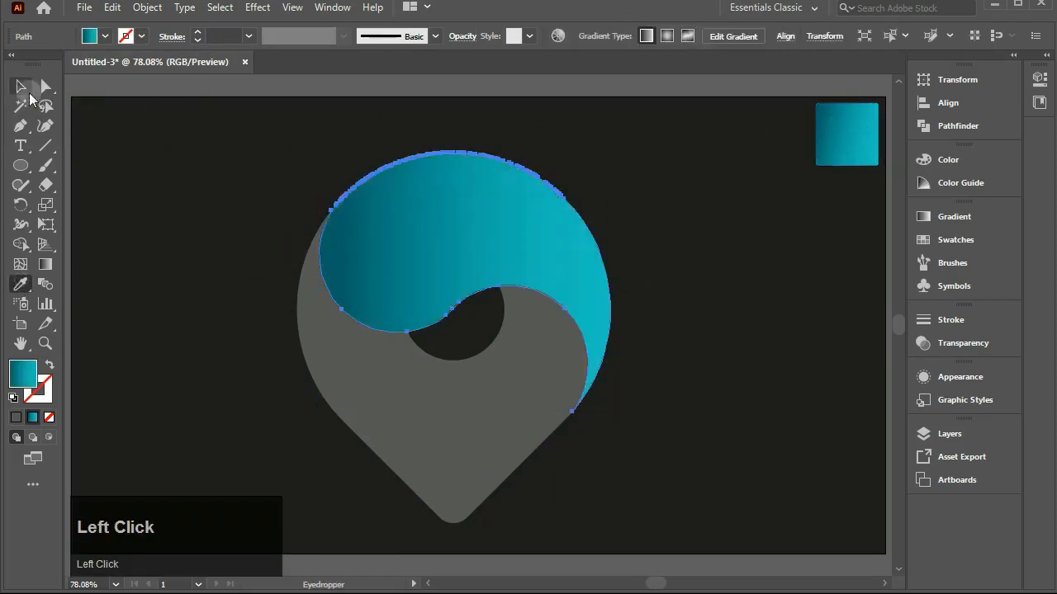
key(v)
click(965, 217)
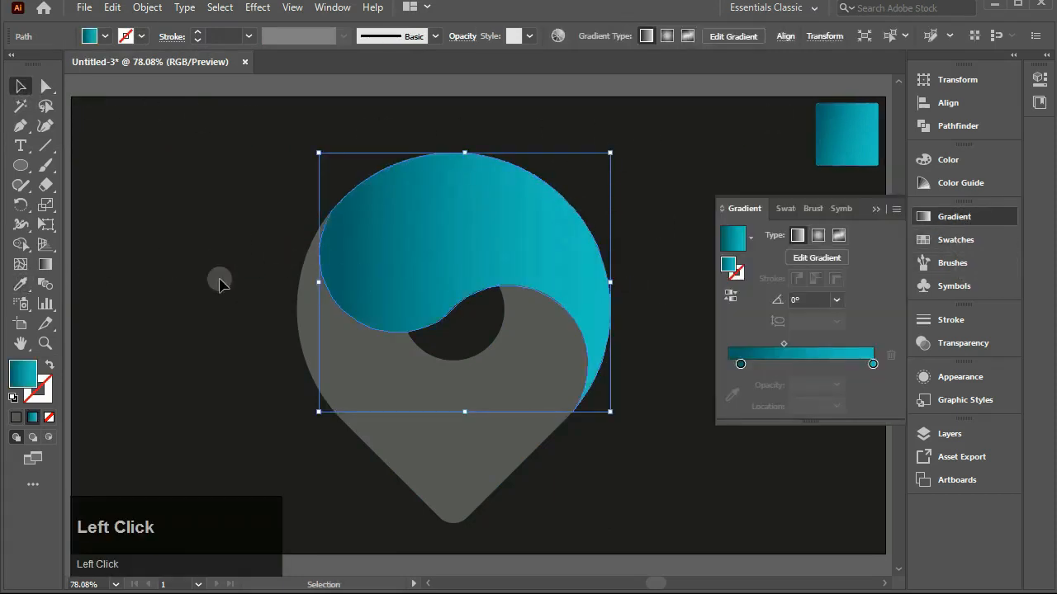
click(47, 263)
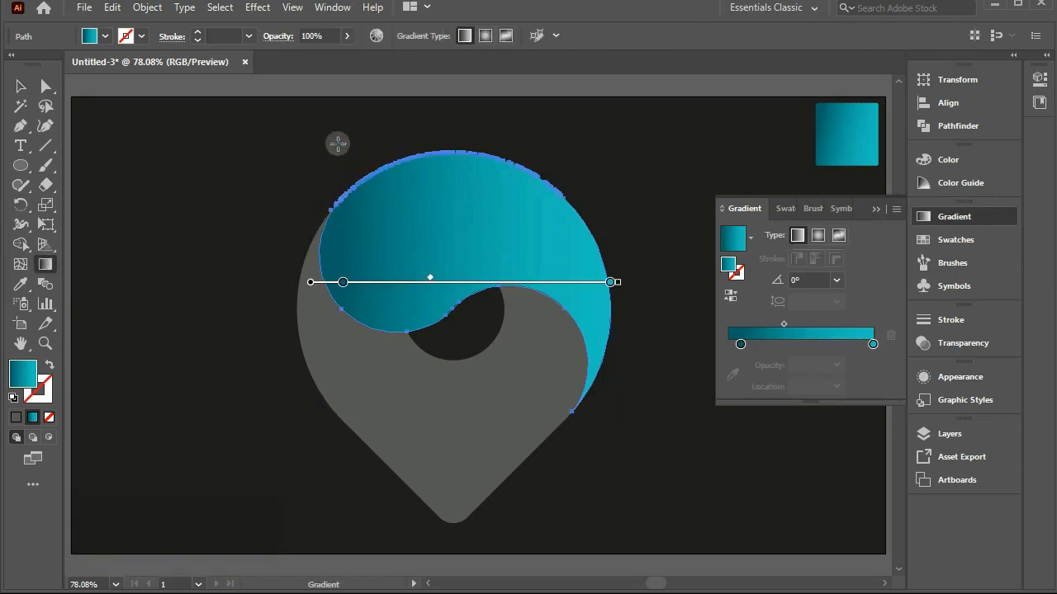
mouse_move(331, 139)
mouse_down()
mouse_move(488, 229)
mouse_move(594, 338)
mouse_move(607, 378)
mouse_up()
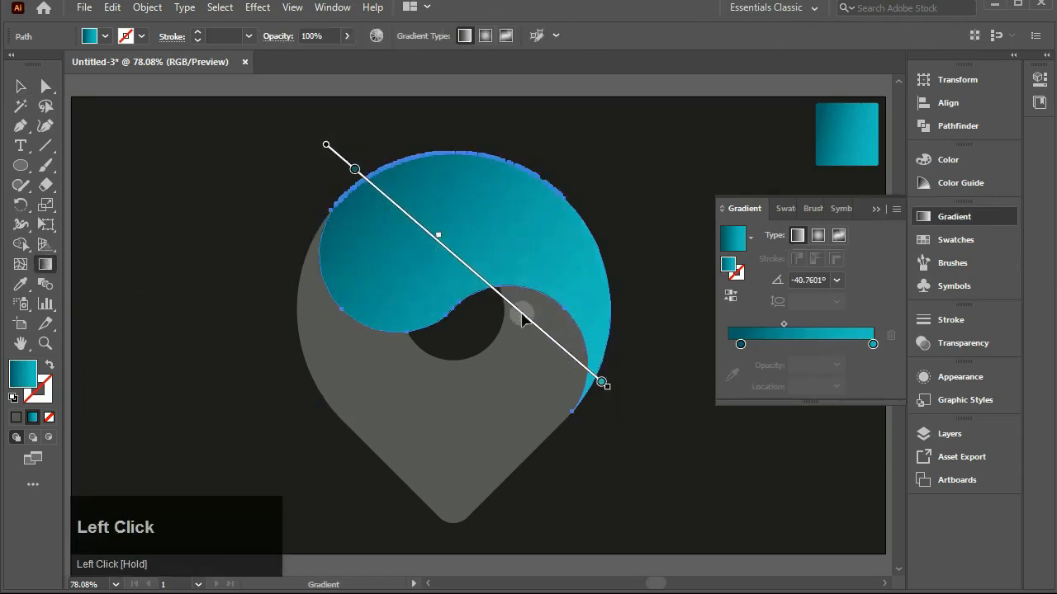
Shift the upper swirl's gradient toward the lower right, moving the dark stop to about 0.5% and the midpoint toward the light end
drag(434, 236, 498, 287)
drag(499, 288, 500, 288)
drag(799, 324, 806, 330)
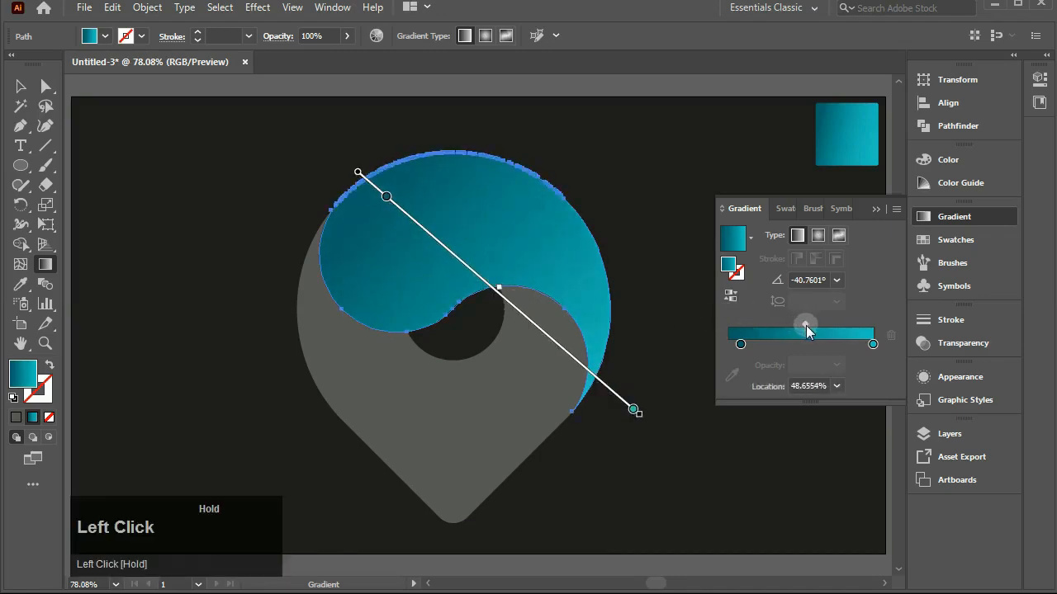
drag(741, 346, 728, 344)
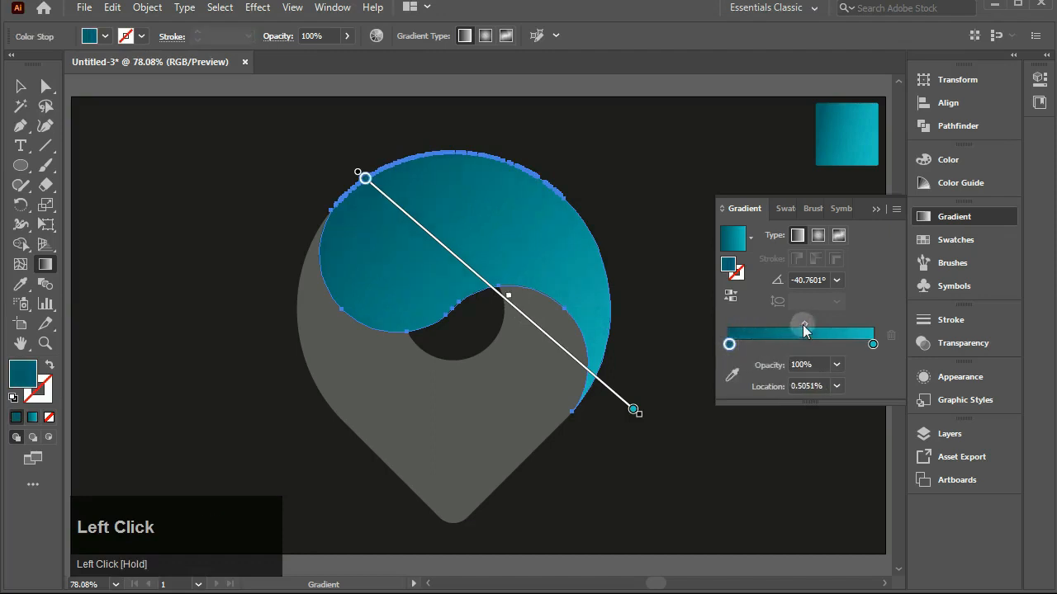
drag(804, 329, 823, 327)
Apply the teal sample square's gradient to the lower pin shape with the Eyedropper
click(21, 86)
click(379, 388)
click(20, 285)
click(846, 134)
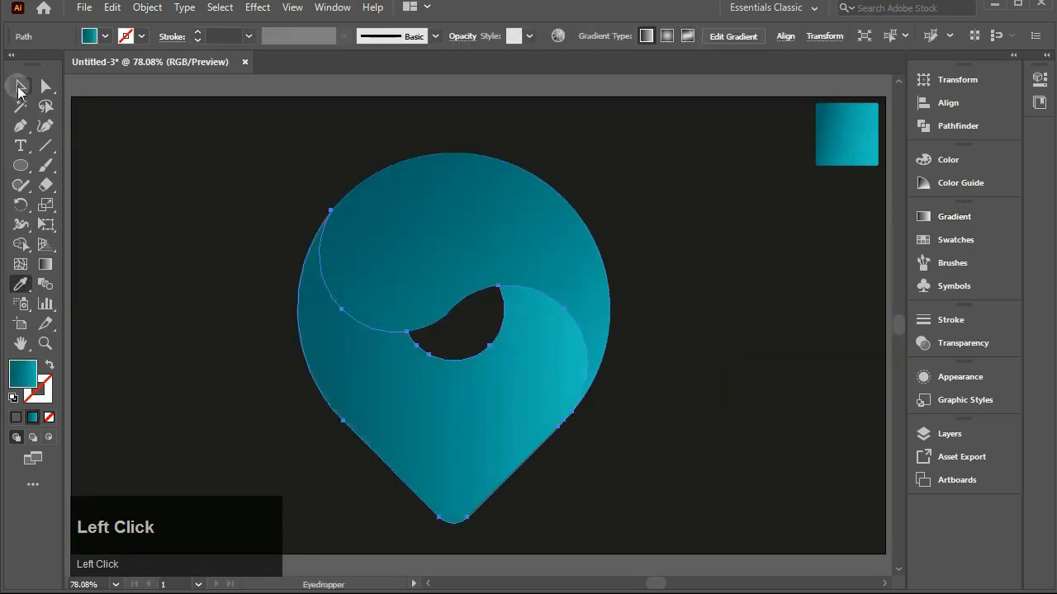
Reverse the lower pin shape's linear gradient so it runs from light teal to dark teal
click(20, 86)
click(157, 214)
click(405, 334)
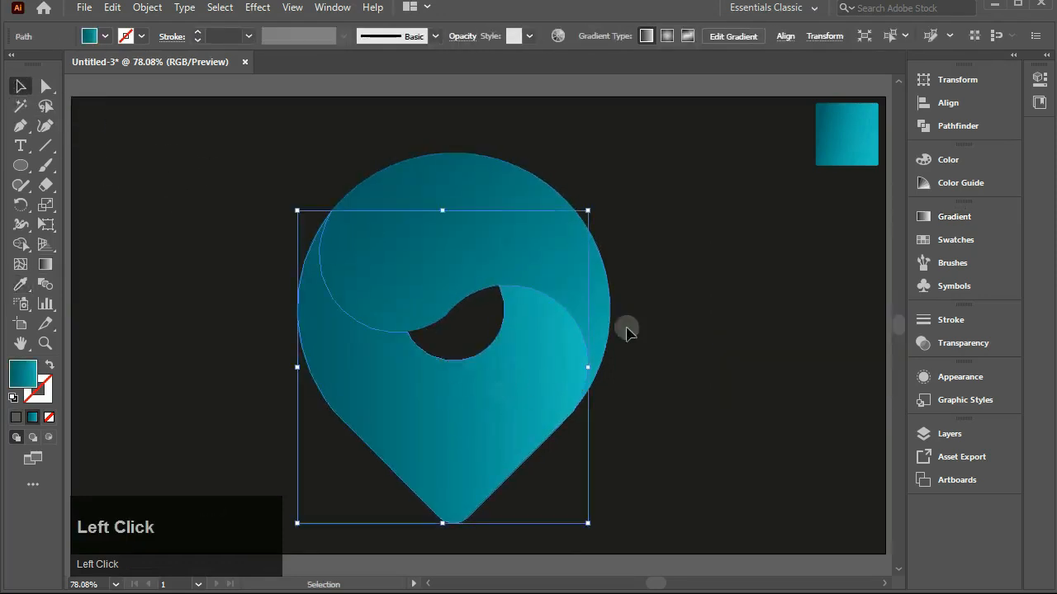
click(933, 217)
click(731, 294)
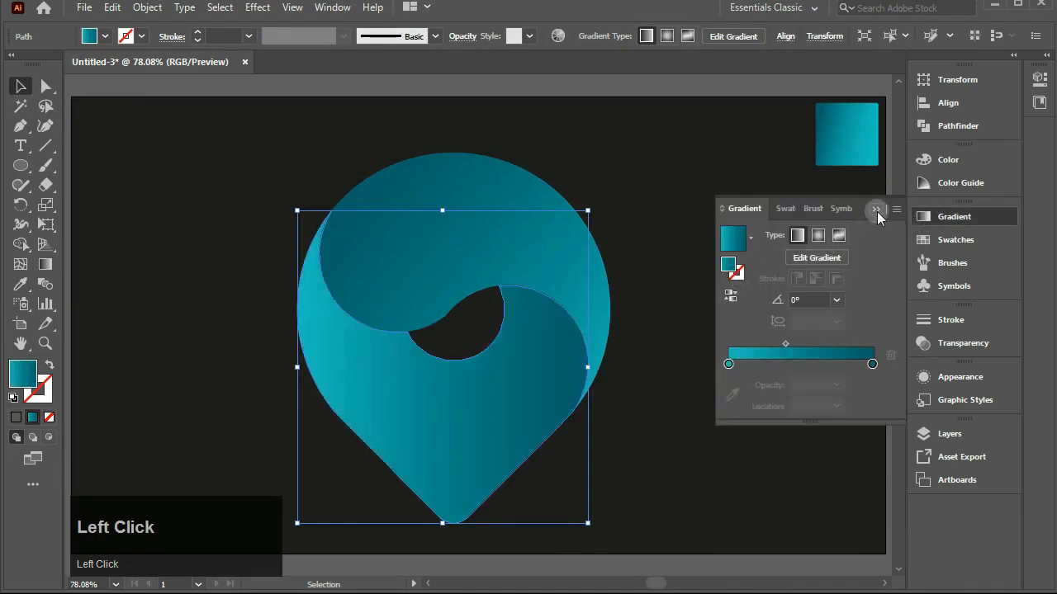
click(875, 210)
click(632, 338)
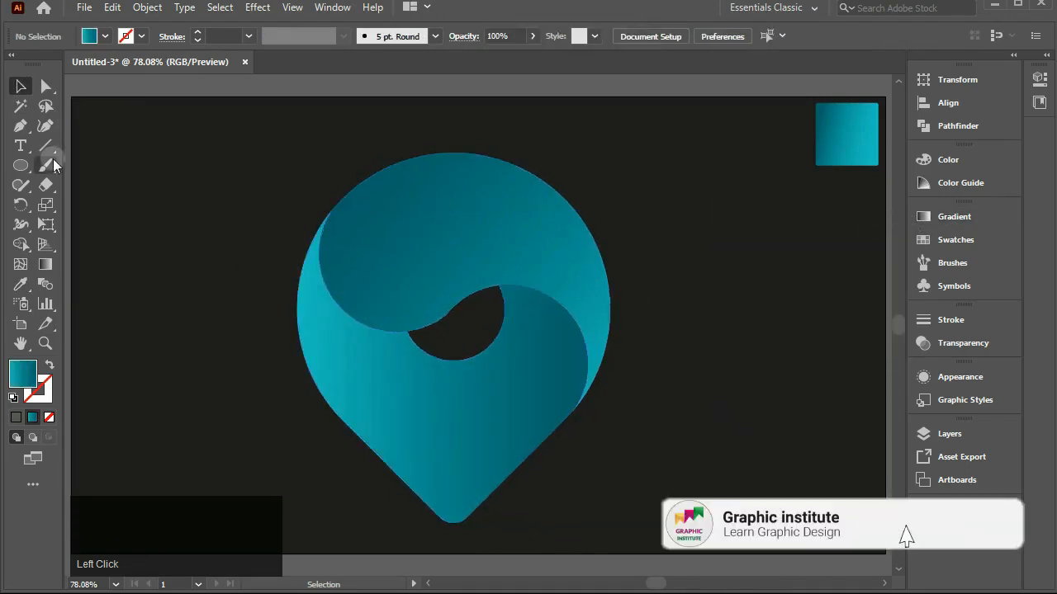
Draw a straight Pen path from the hole's upper edge down to the pin's tip, with no fill and a dark default stroke
click(21, 125)
click(446, 316)
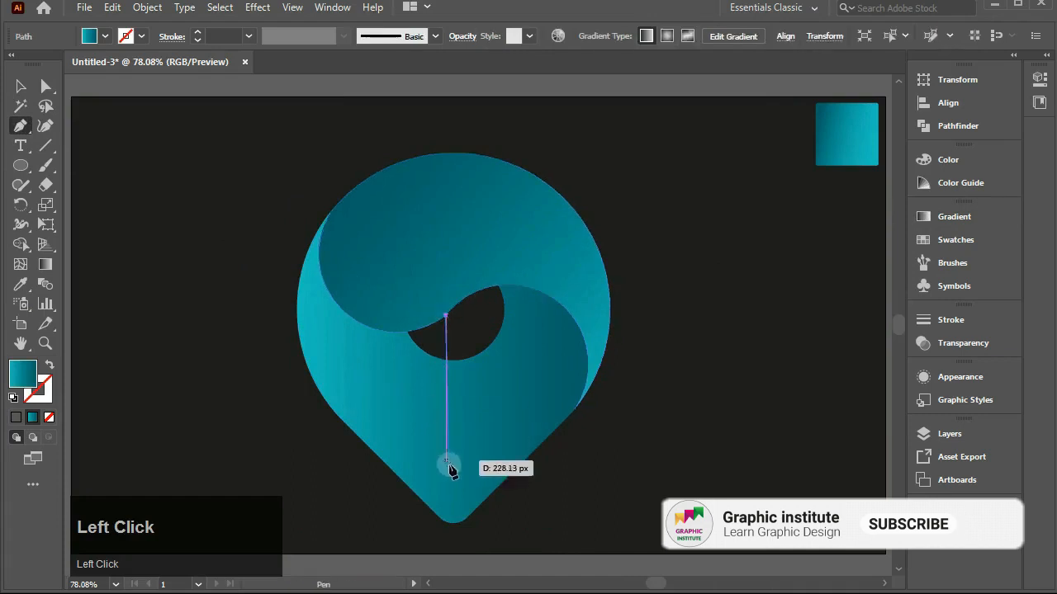
click(453, 522)
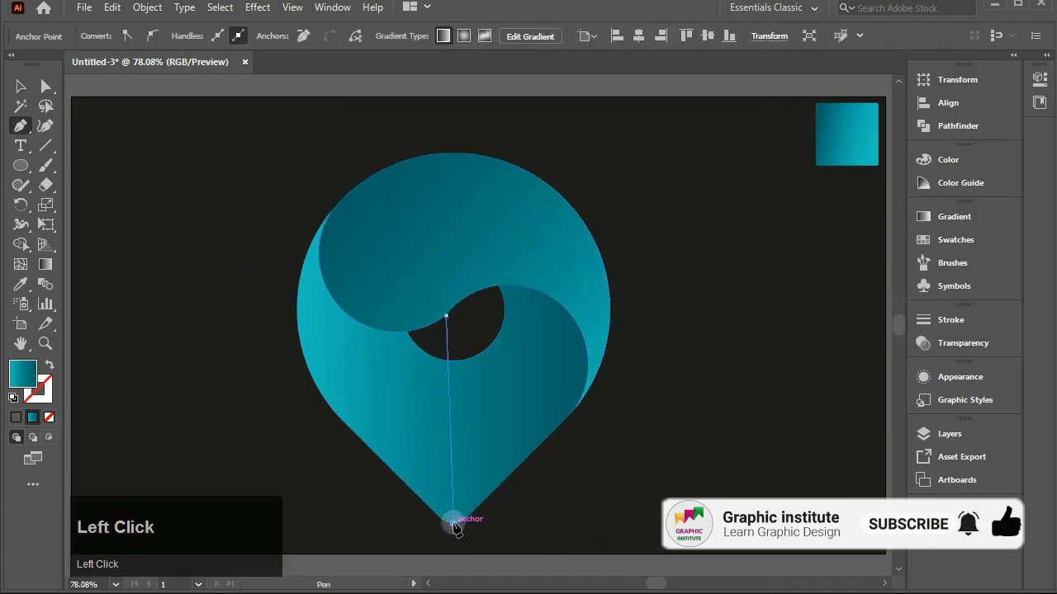
key(Return)
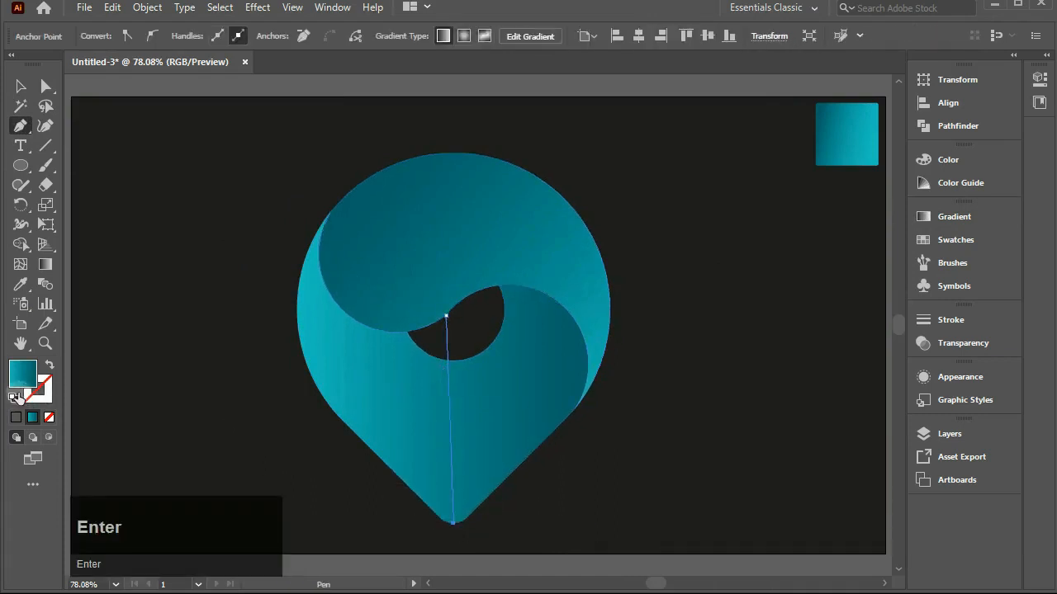
click(15, 398)
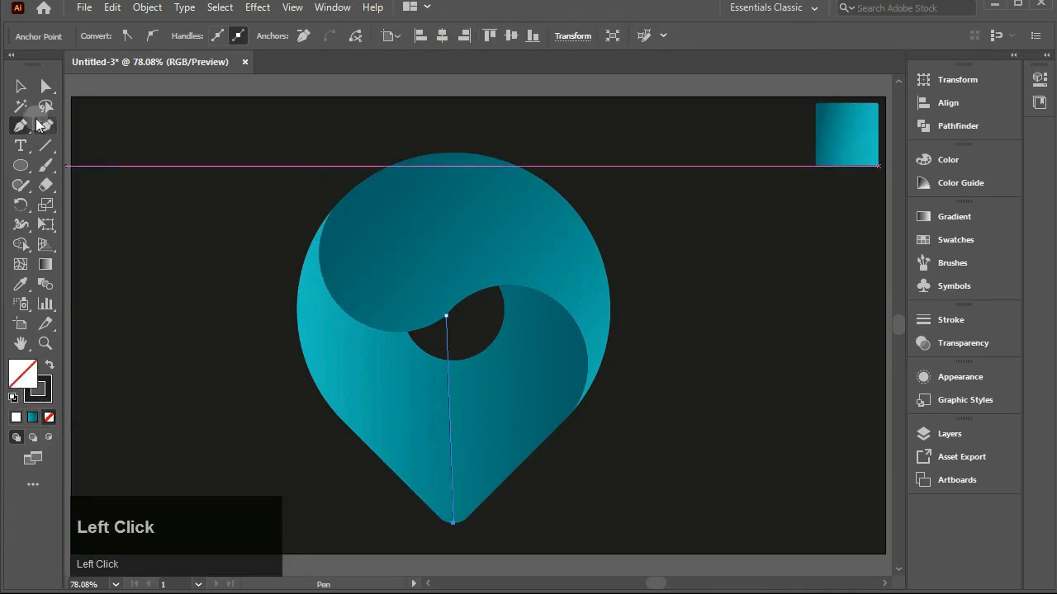
key(v)
click(88, 146)
Bend the straight path toward the pin's left side with the Anchor Point tool, making a curve between the hole and the tip
right_click(21, 125)
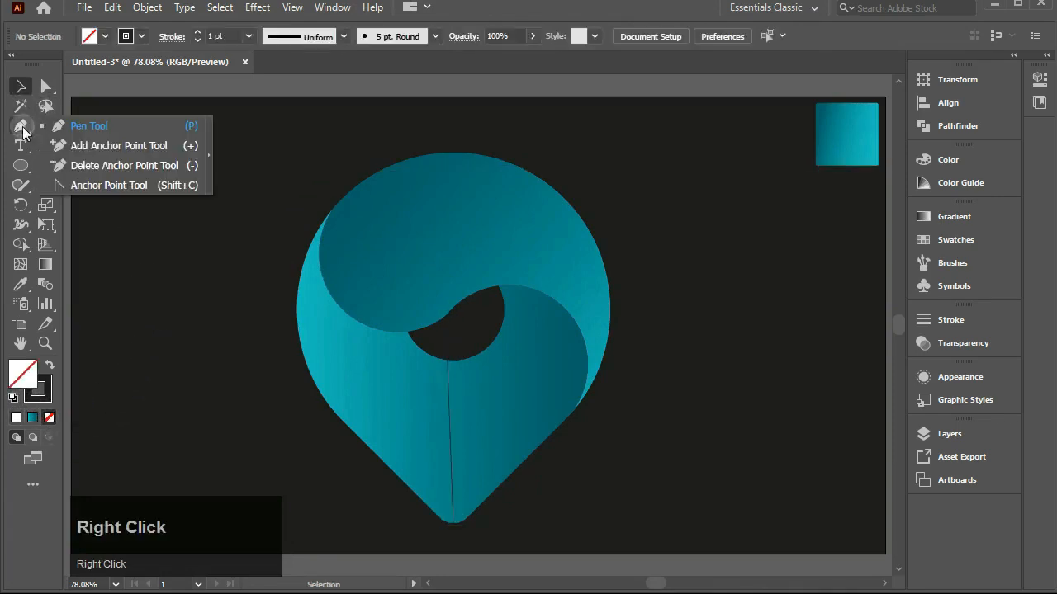
click(92, 180)
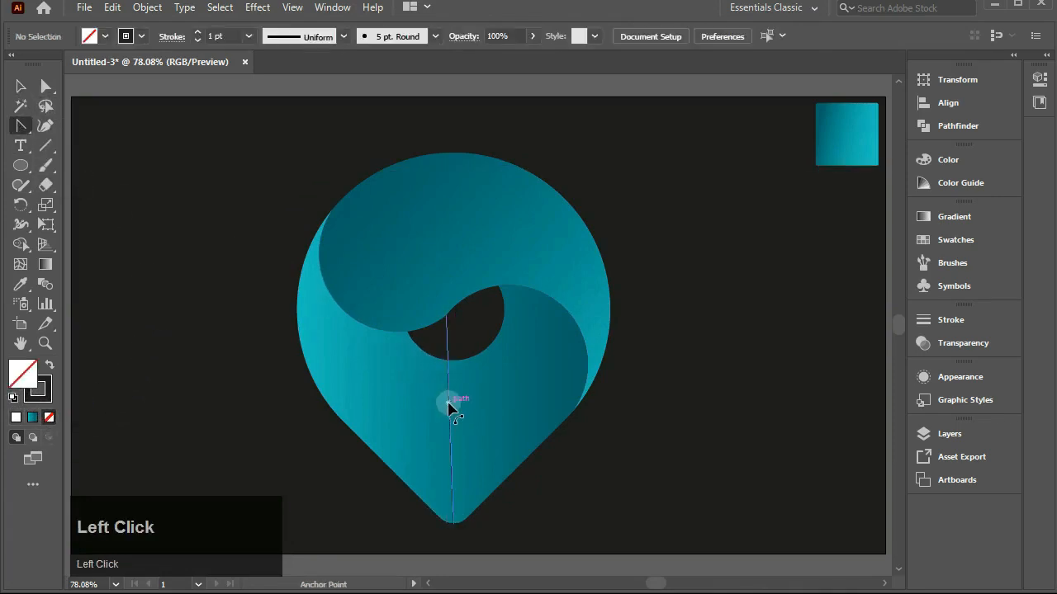
click(449, 405)
drag(443, 408, 417, 399)
click(20, 86)
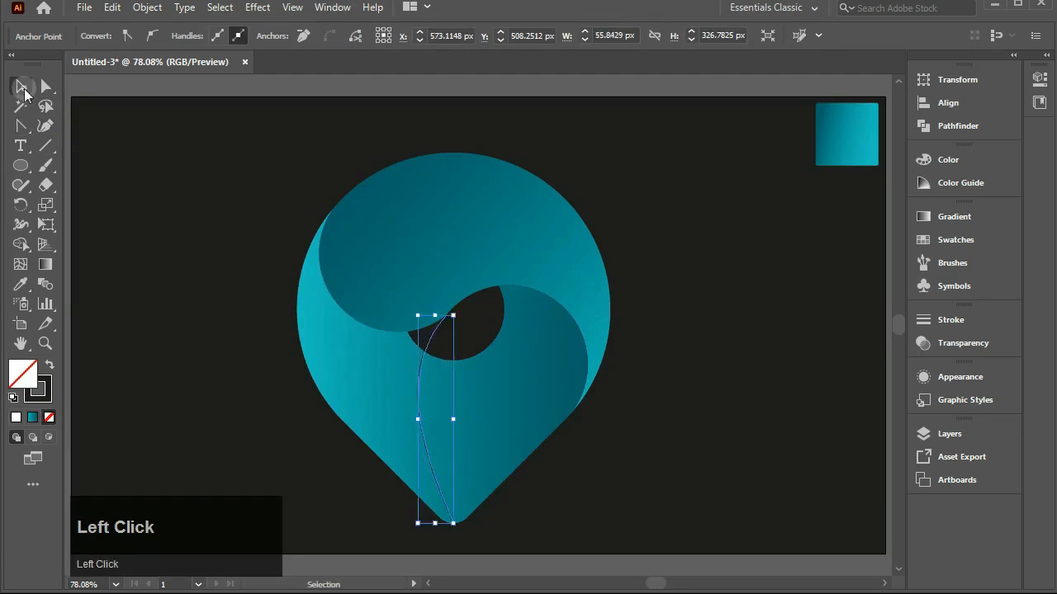
Split the lower pin shape along the curve with Shape Builder, merging its left part with the small area cut off the hole
drag(261, 143, 620, 469)
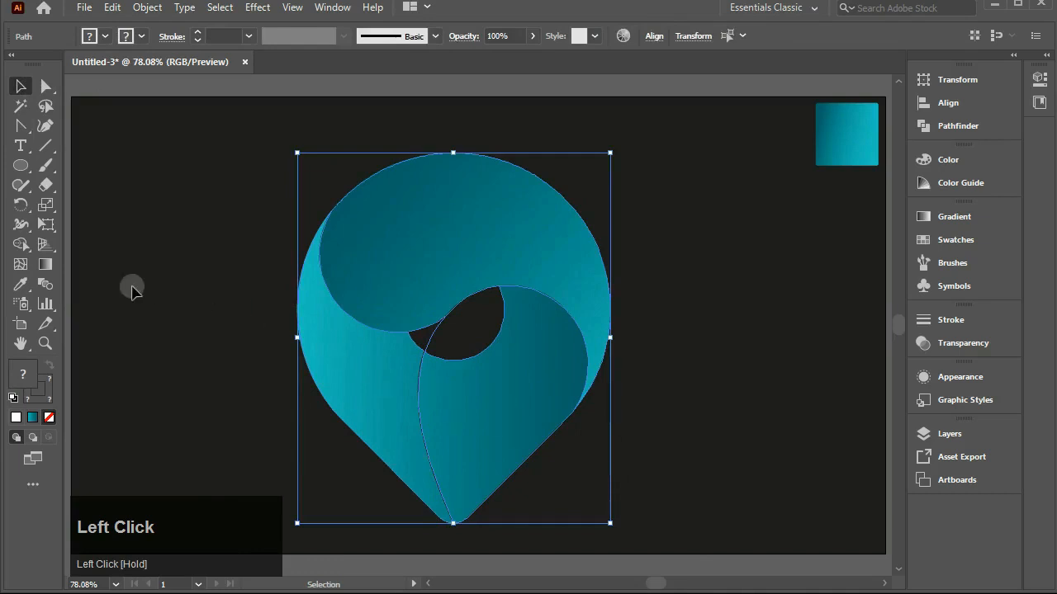
right_click(29, 247)
click(113, 243)
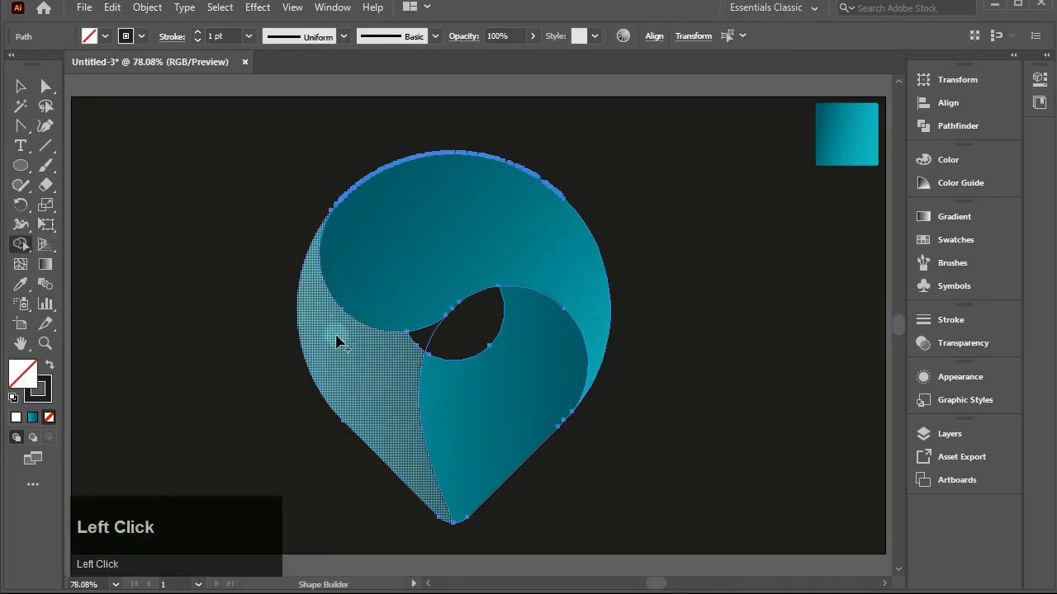
mouse_move(338, 338)
mouse_down()
mouse_move(353, 361)
mouse_move(383, 362)
mouse_up()
drag(428, 330, 403, 350)
click(21, 86)
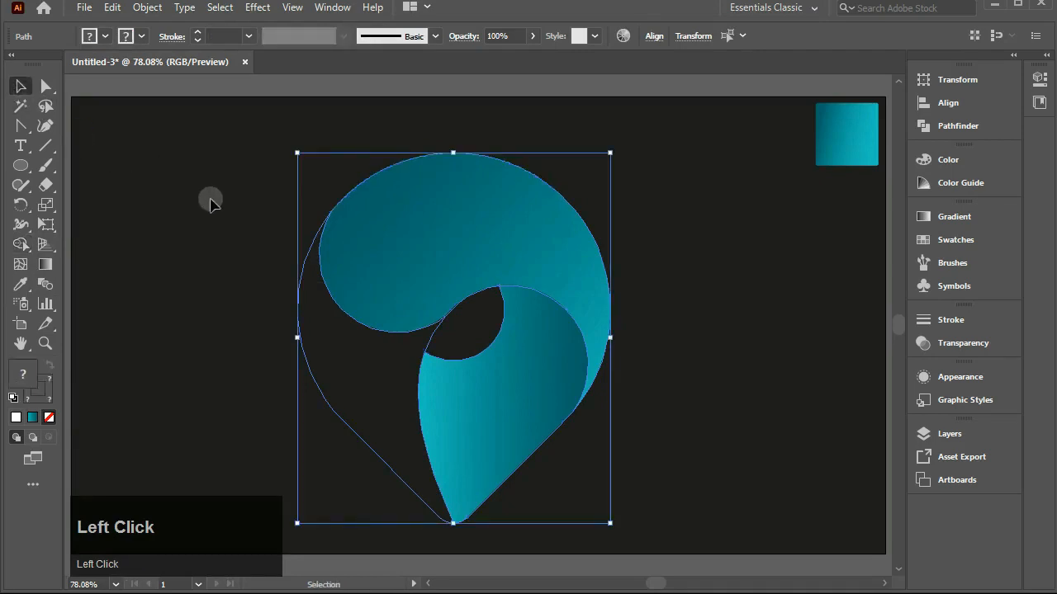
click(211, 202)
Fill the left lower piece with the teal gradient without a stroke and run it diagonally from its lower-left edge up to the hole
click(310, 381)
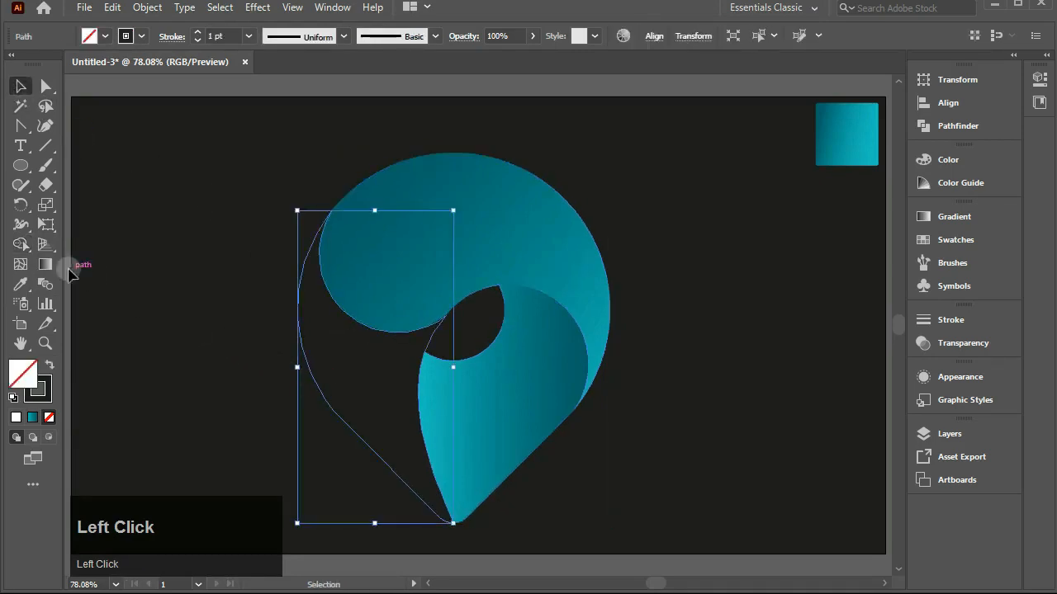
key(period)
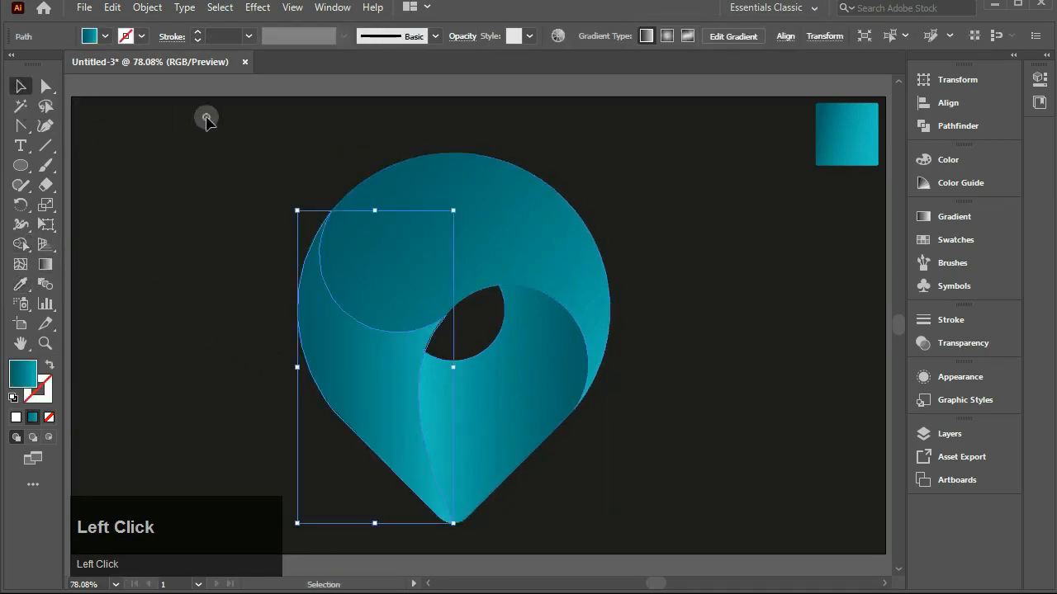
click(207, 120)
click(365, 342)
key(g)
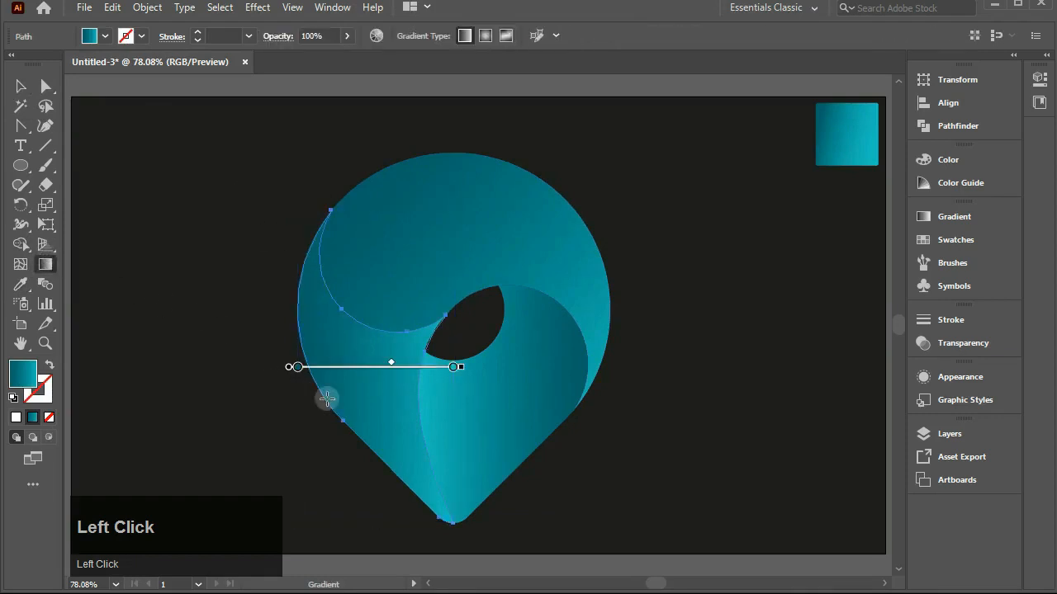
drag(325, 399, 447, 325)
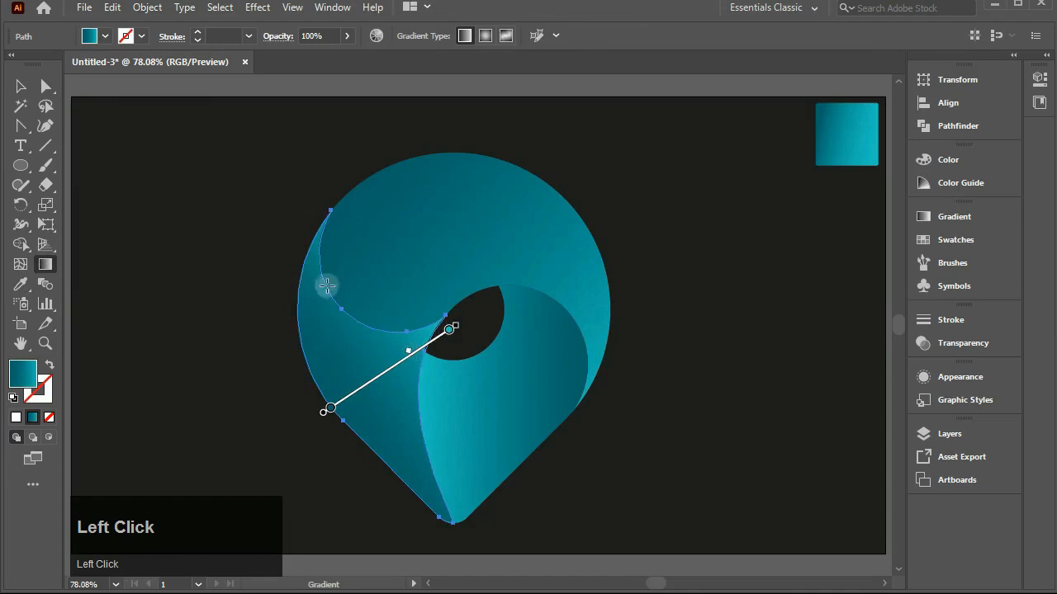
click(21, 86)
click(558, 161)
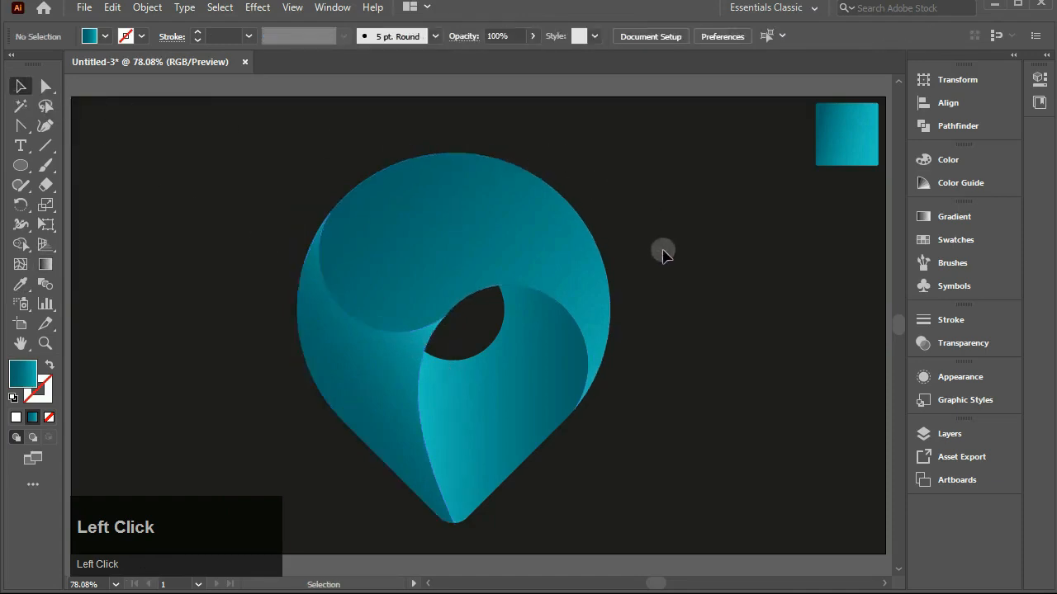
Run the right lower piece's gradient from its upper edge down to the pin's tip at about -101.8° and reverse its colours
click(549, 375)
click(46, 264)
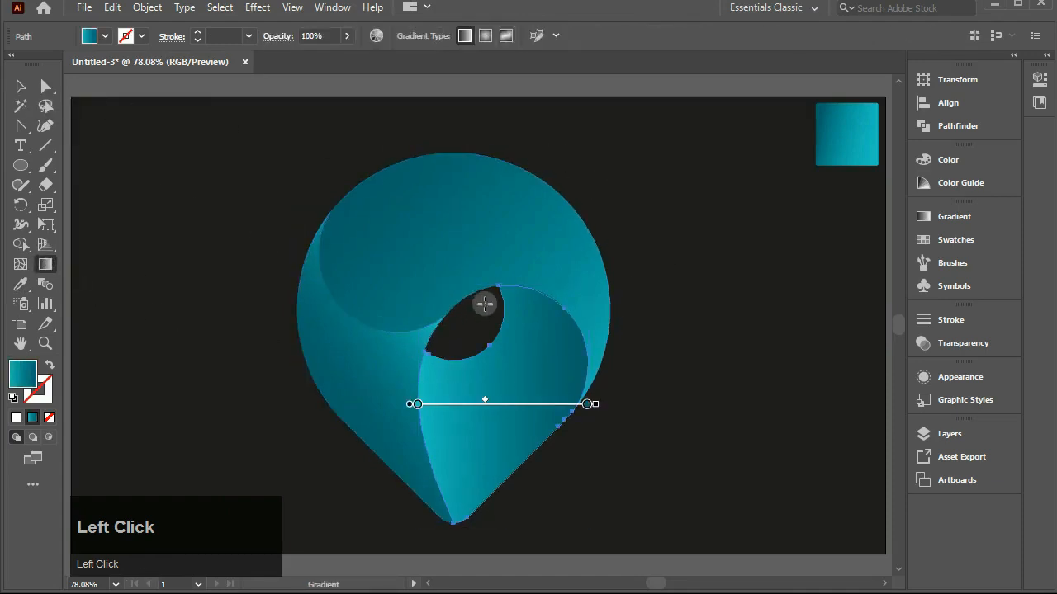
drag(502, 289, 454, 518)
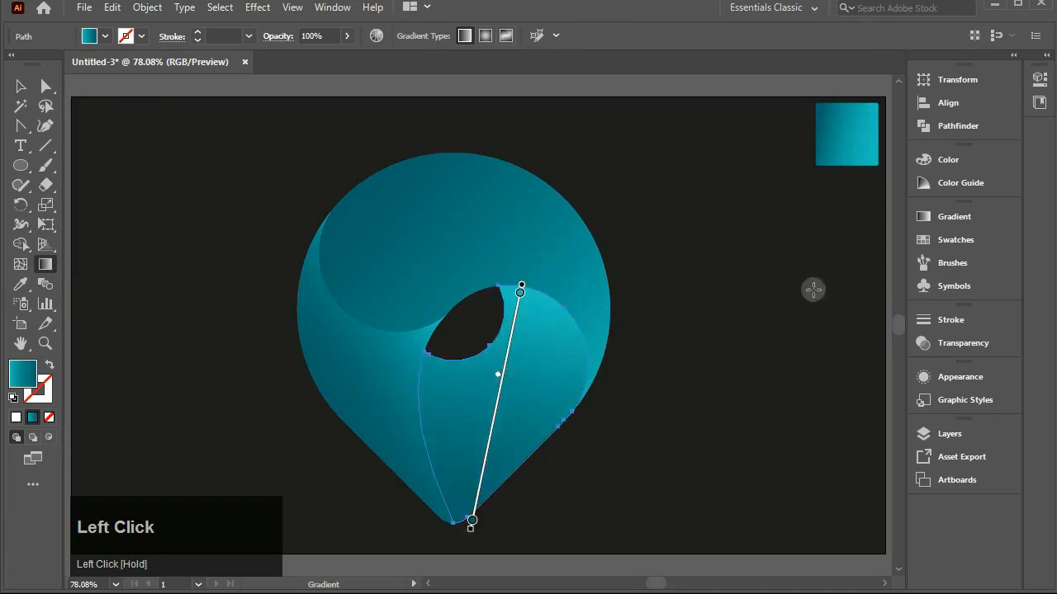
click(953, 217)
click(729, 295)
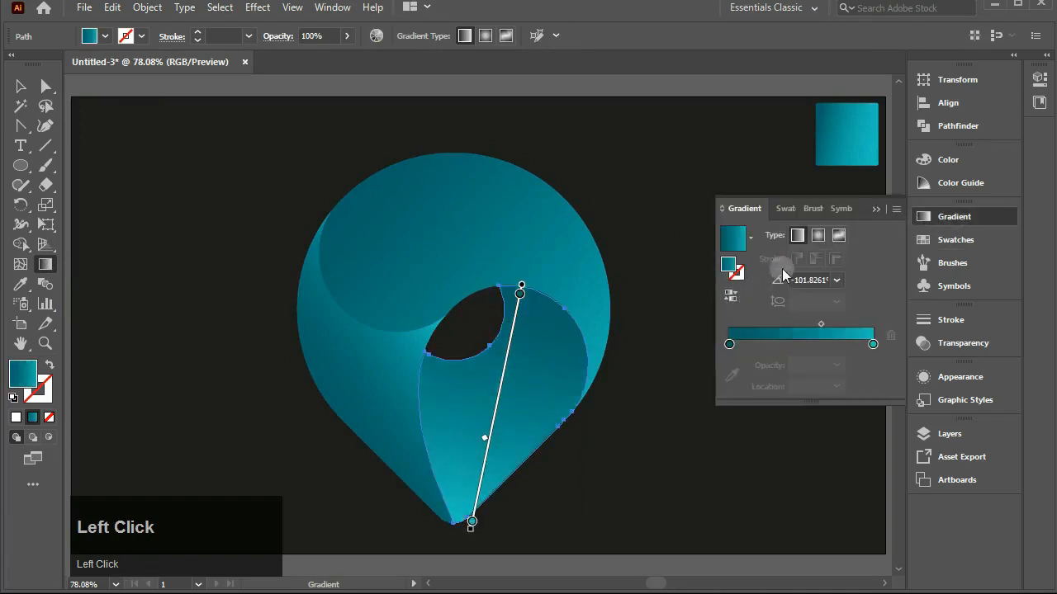
click(875, 210)
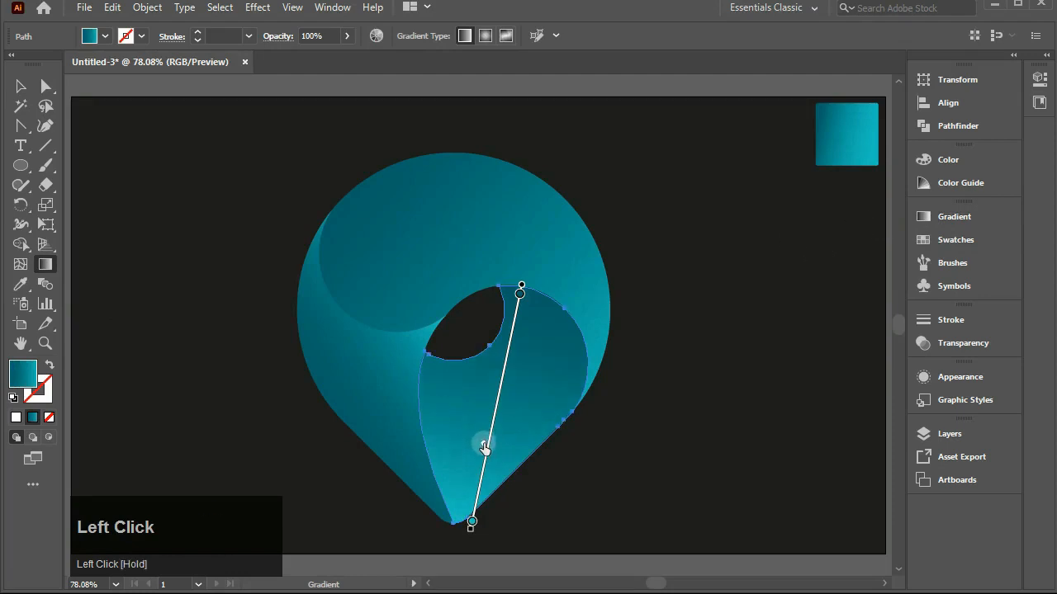
Move the dark stop of the right lower piece's gradient to about 8.8%
drag(519, 296, 516, 310)
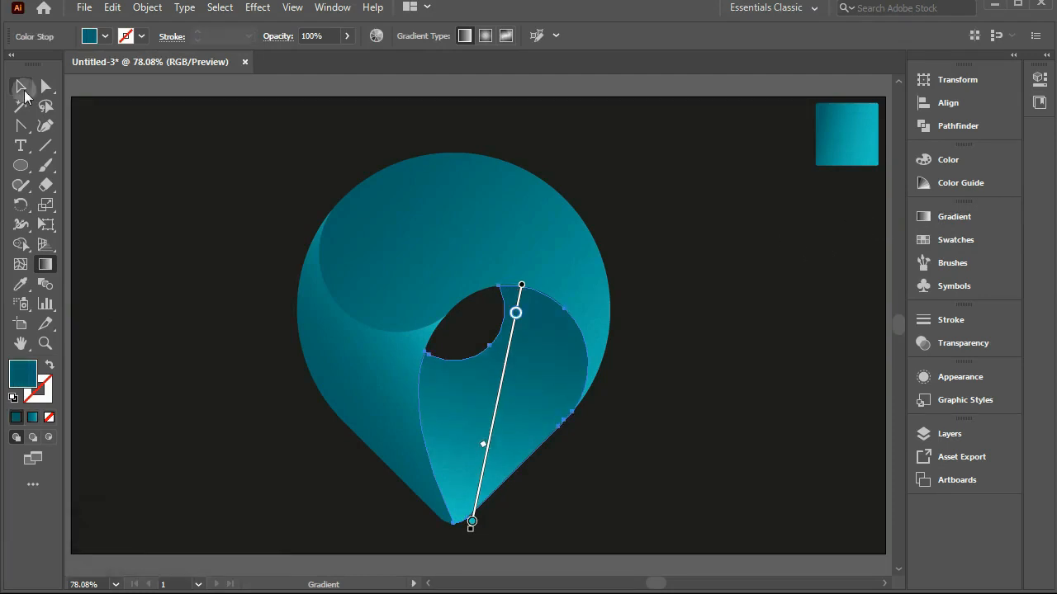
click(21, 87)
click(652, 204)
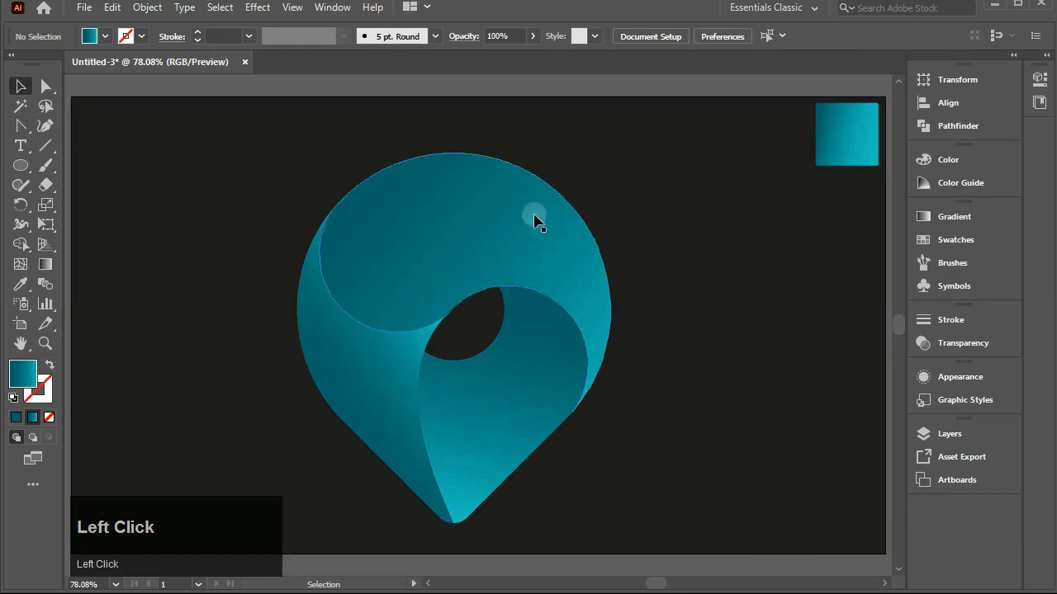
Draw a gradient-filled circle inside the rounded left end of the upper swirl
click(21, 166)
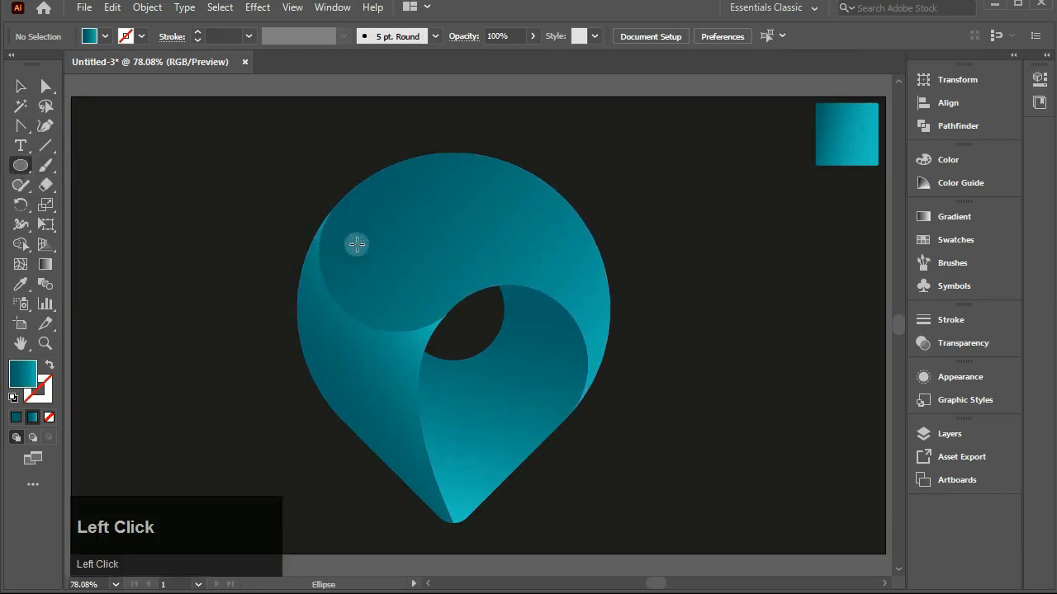
drag(384, 251, 407, 276)
click(22, 87)
click(953, 217)
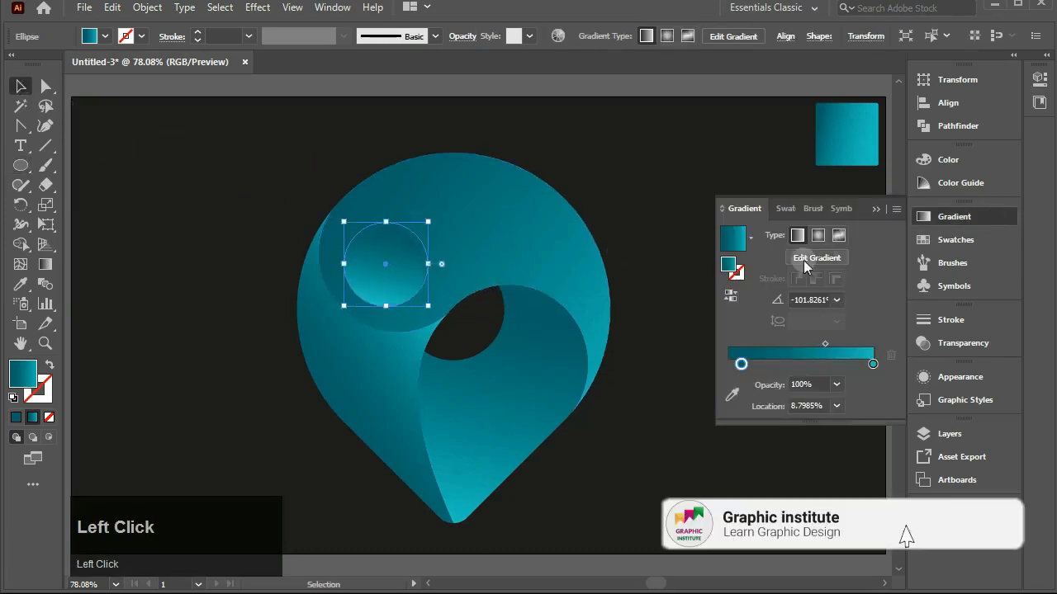
click(877, 208)
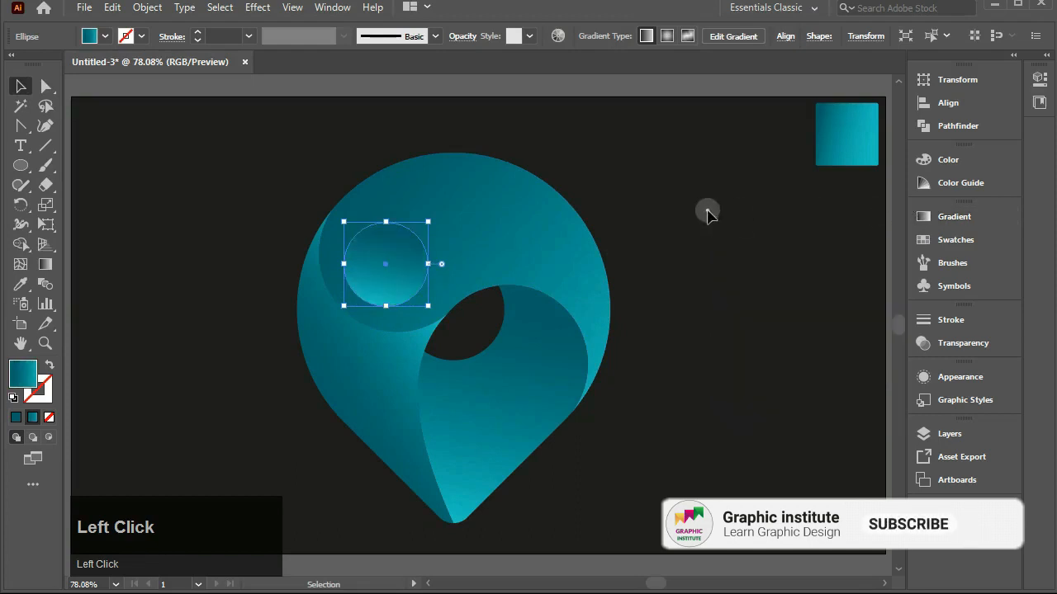
click(703, 212)
Duplicate the circle twice toward the right along the upper swirl, scaling each copy down progressively
drag(384, 258, 474, 235)
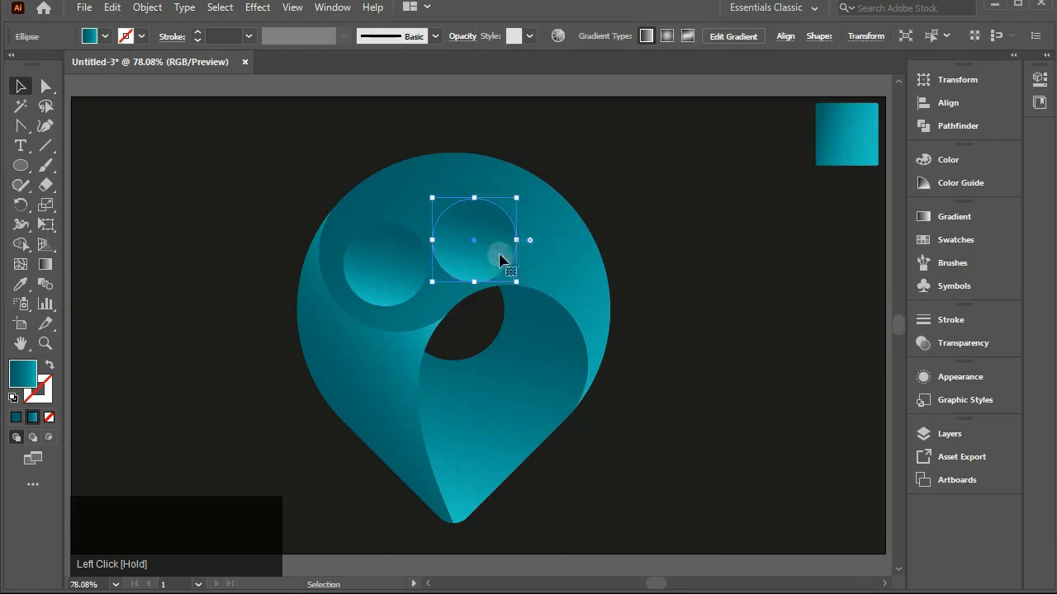
drag(517, 282, 547, 261)
click(641, 217)
click(405, 255)
click(646, 197)
key(shift+Down)
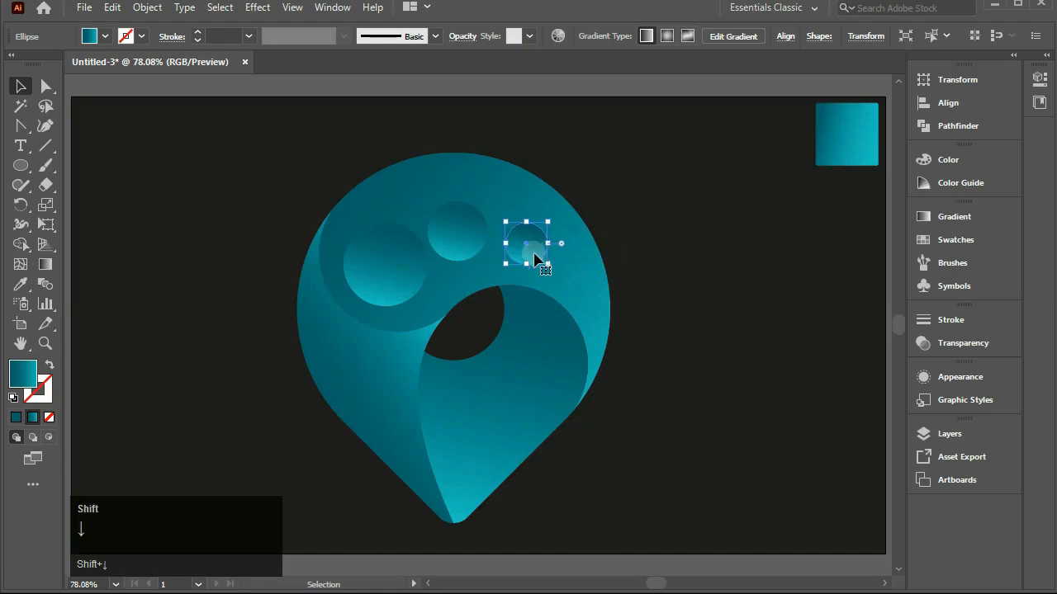
shift+click(677, 236)
Add three more progressively smaller circle copies down the narrowing right side of the upper swirl
shift+click(537, 248)
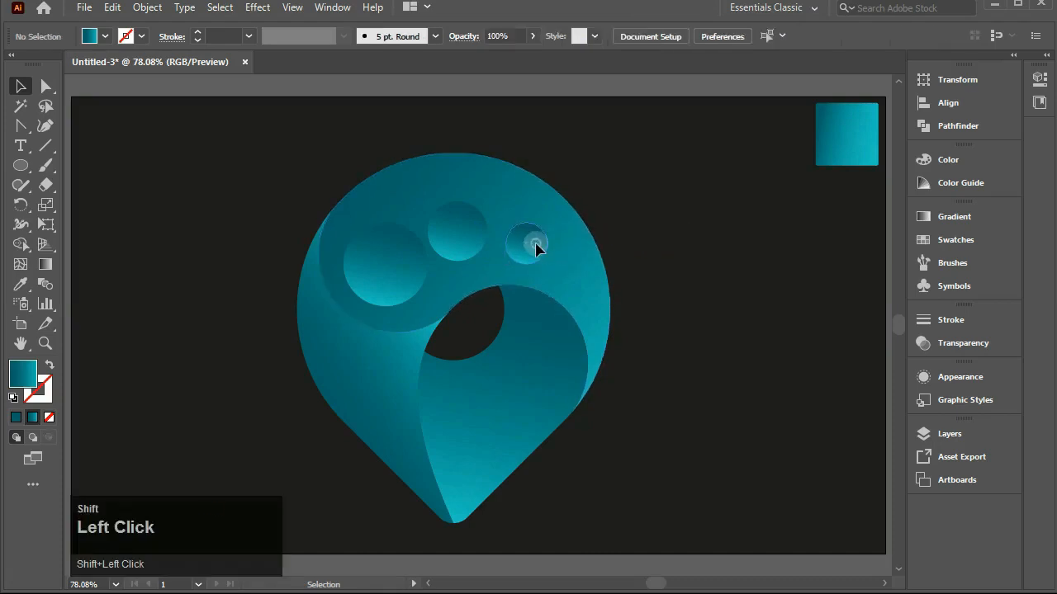
drag(537, 247, 589, 289)
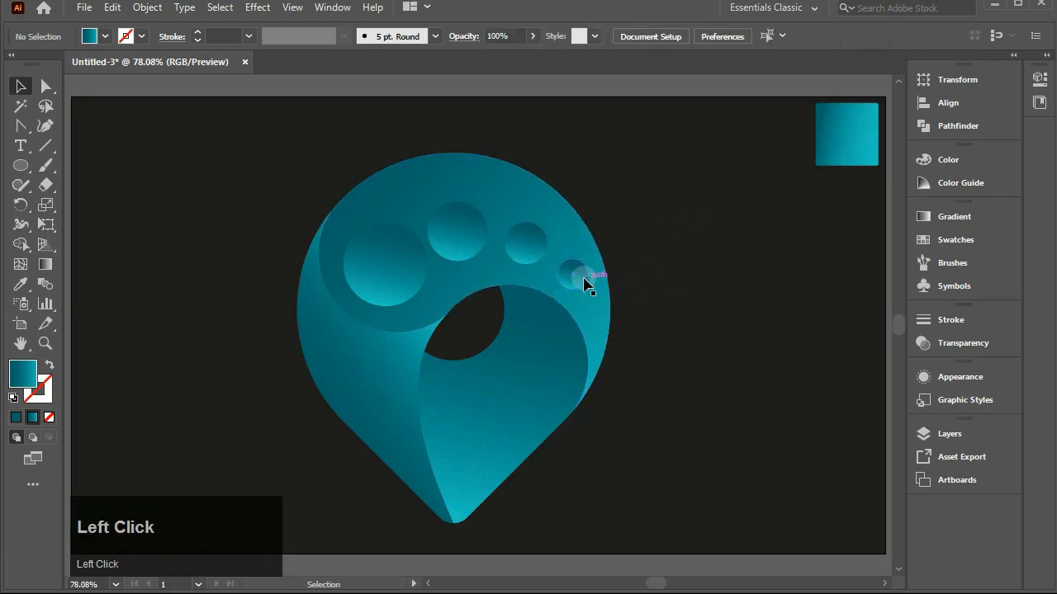
drag(583, 283, 603, 307)
click(636, 291)
key(alt)
scroll(596, 314, up, 4)
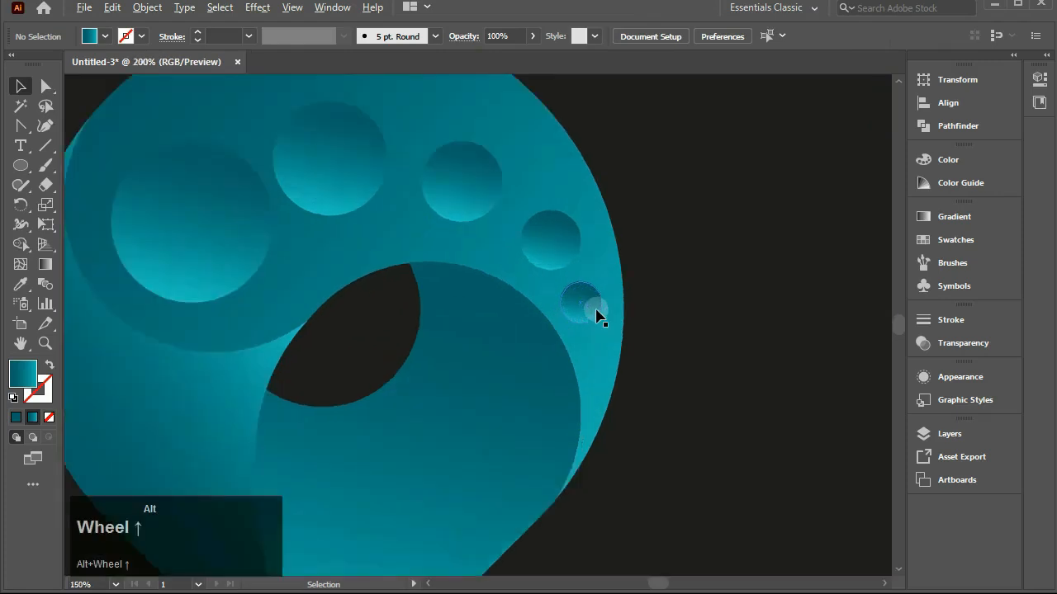
drag(595, 314, 615, 392)
Nudge the five smaller circles slightly upward, shifting the larger ones left where needed, to even their spacing along the upper swirl
key(space)
drag(377, 238, 630, 339)
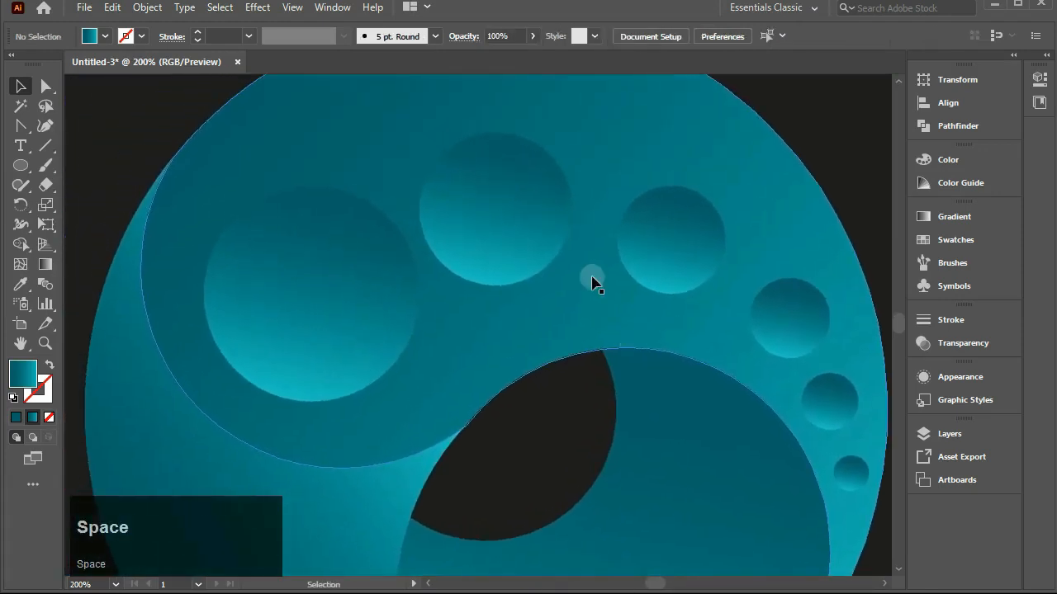
drag(524, 203, 517, 193)
drag(652, 231, 650, 221)
drag(775, 337, 759, 326)
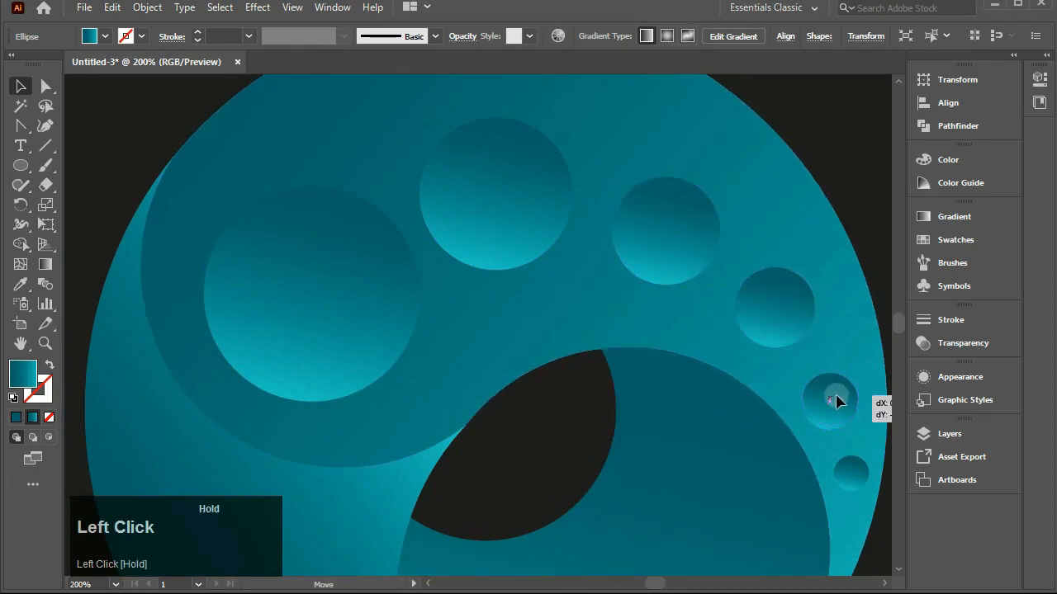
drag(836, 399, 837, 399)
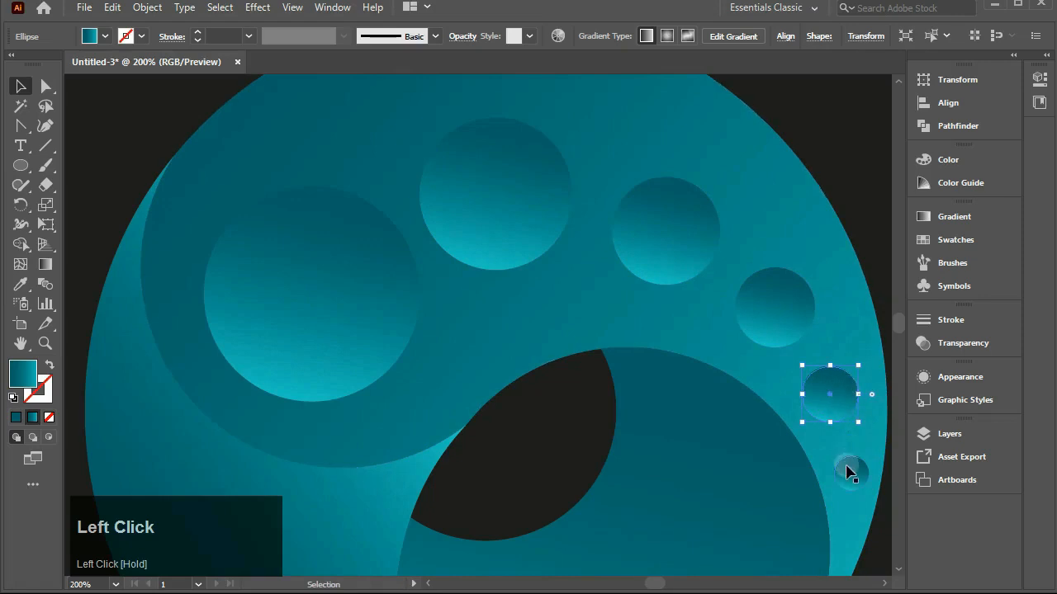
drag(850, 472, 848, 467)
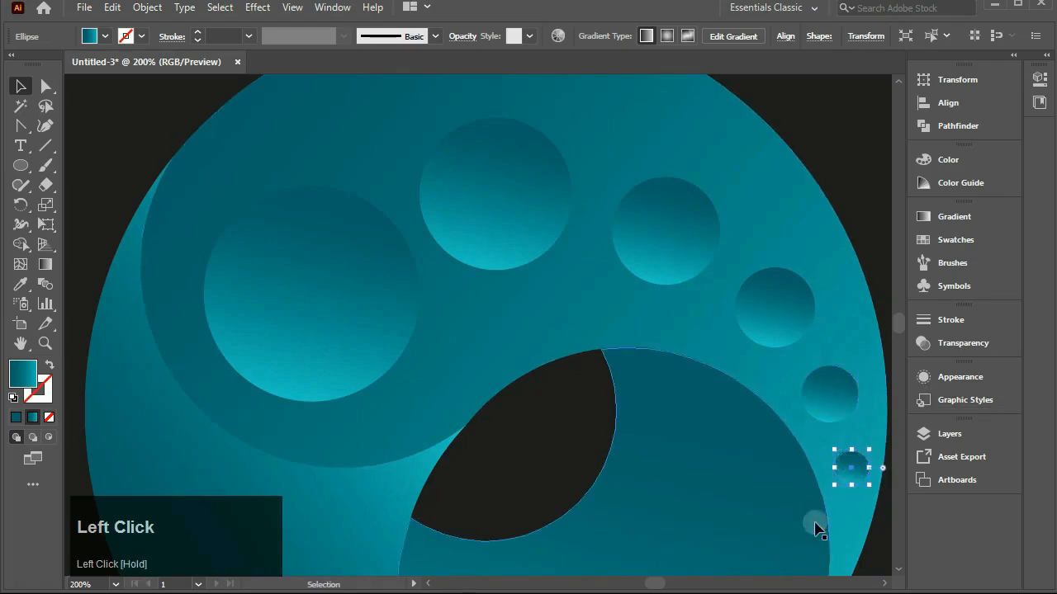
scroll(792, 507, down, 3)
click(867, 469)
Add a tiny scaled-down copy of the smallest circle below it in the swirl's narrowing tail, and fit the artboard in view
drag(850, 378, 760, 373)
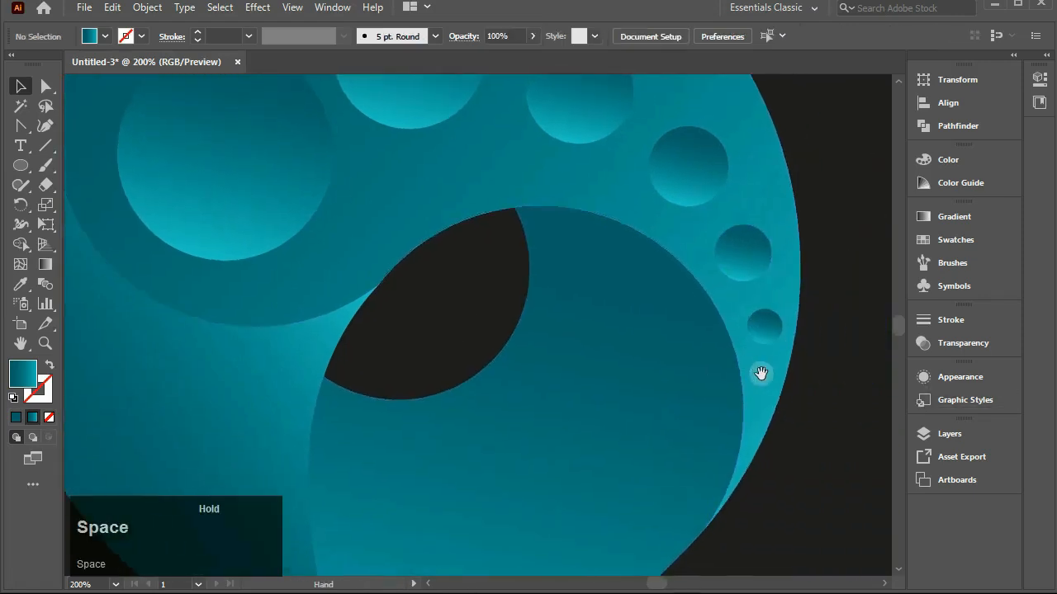
drag(772, 331, 770, 391)
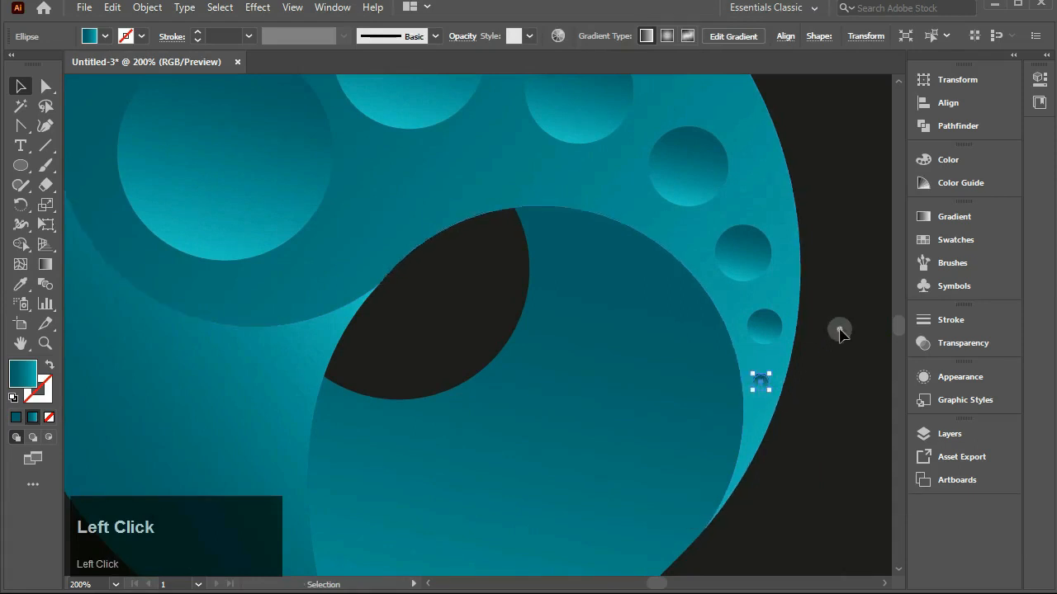
click(837, 330)
click(117, 586)
click(142, 568)
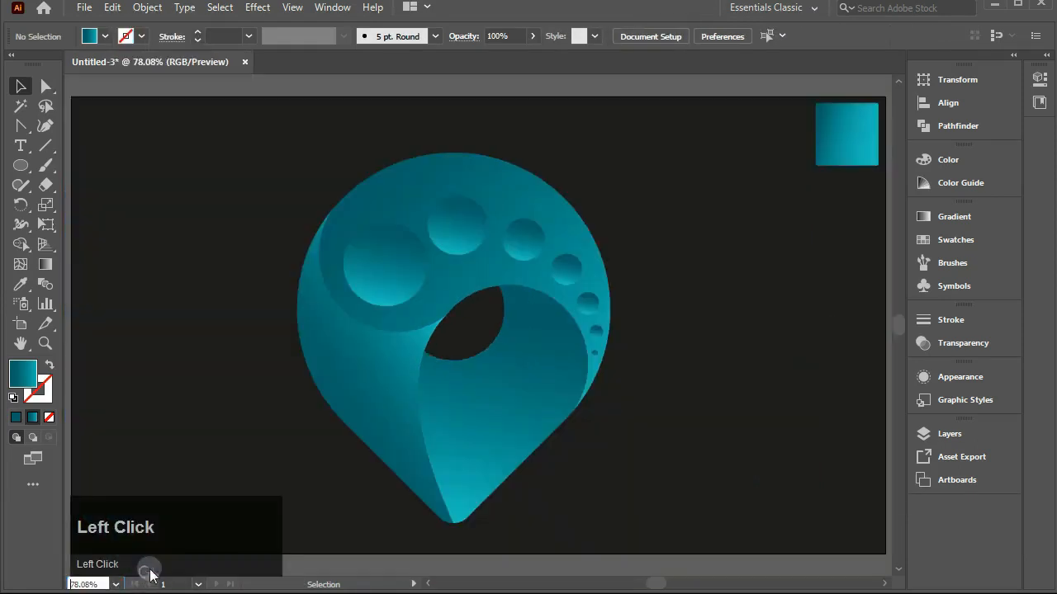
Redraw the upper swirl's gradient almost horizontally from its dark left end to its light right edge, moving the midpoint slightly toward the dark stop
click(455, 178)
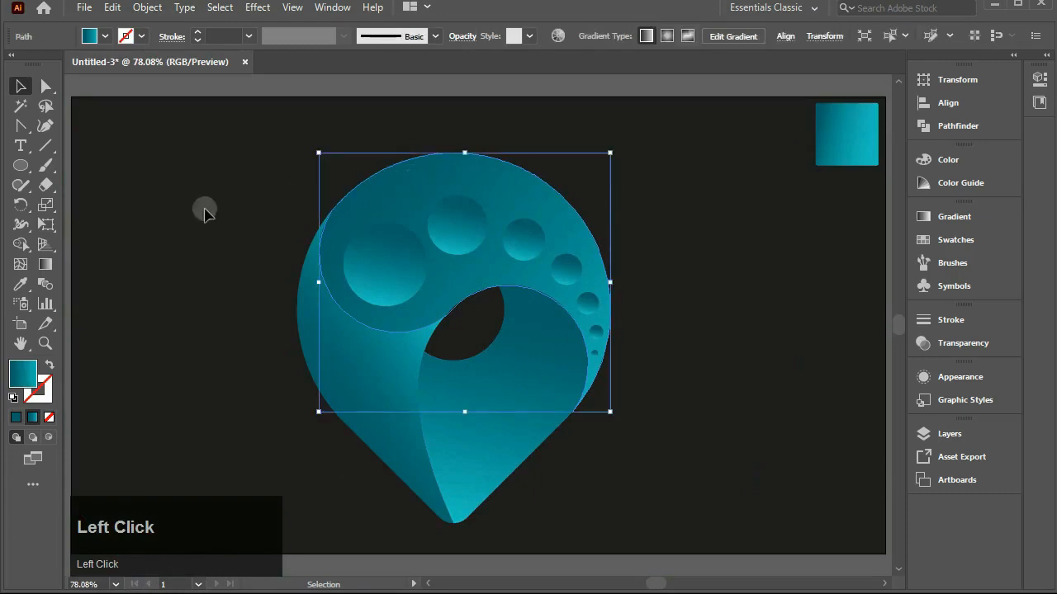
click(42, 265)
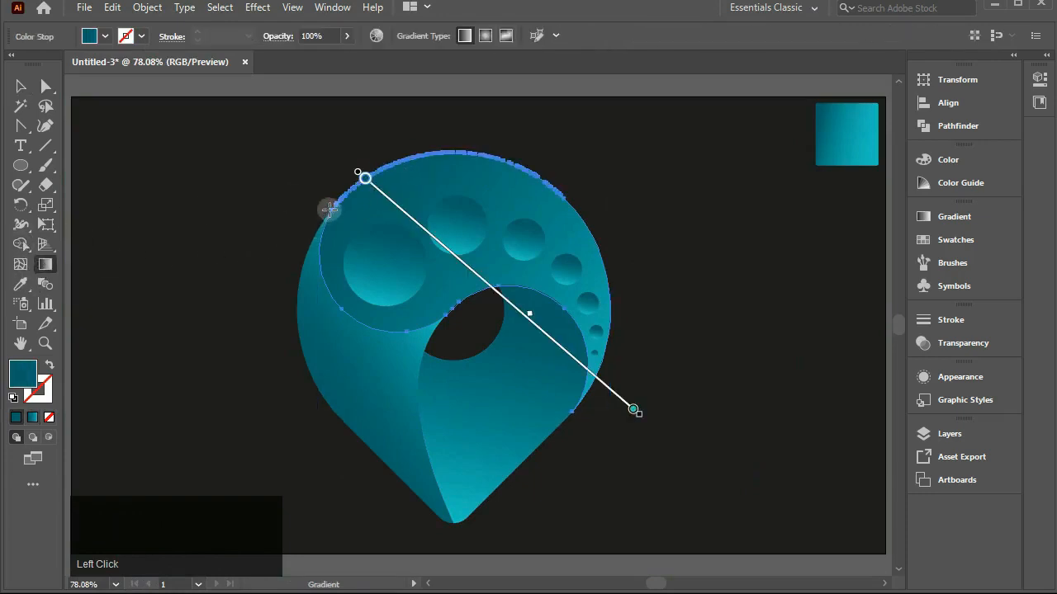
drag(339, 302, 606, 302)
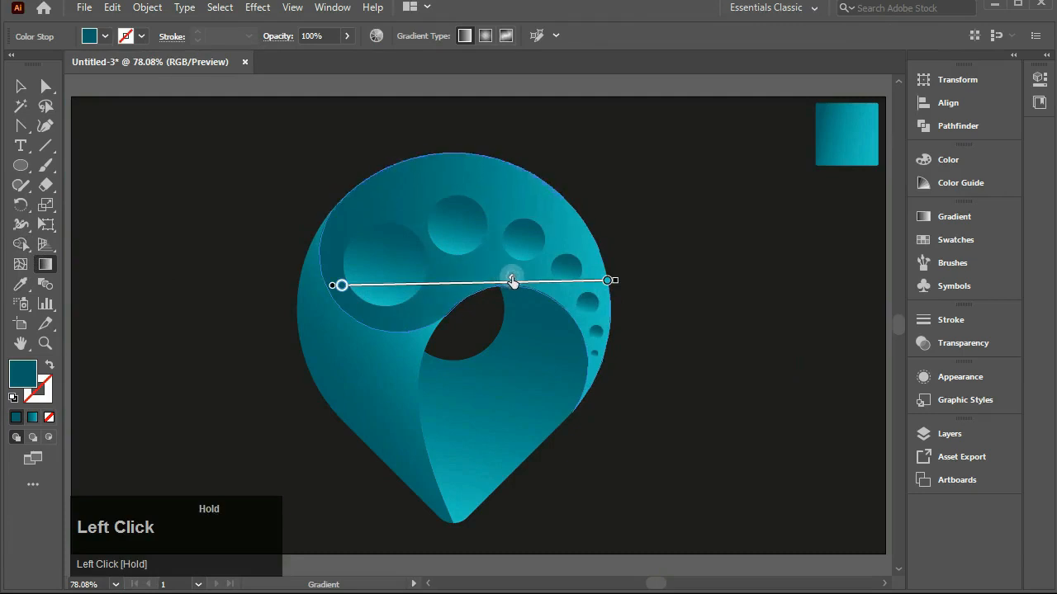
click(20, 86)
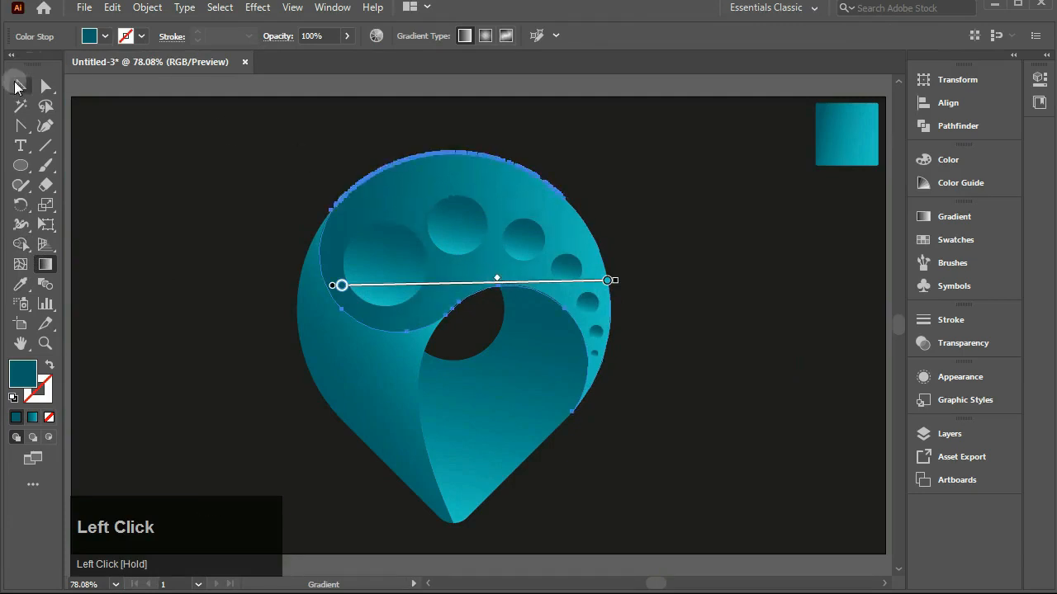
click(297, 134)
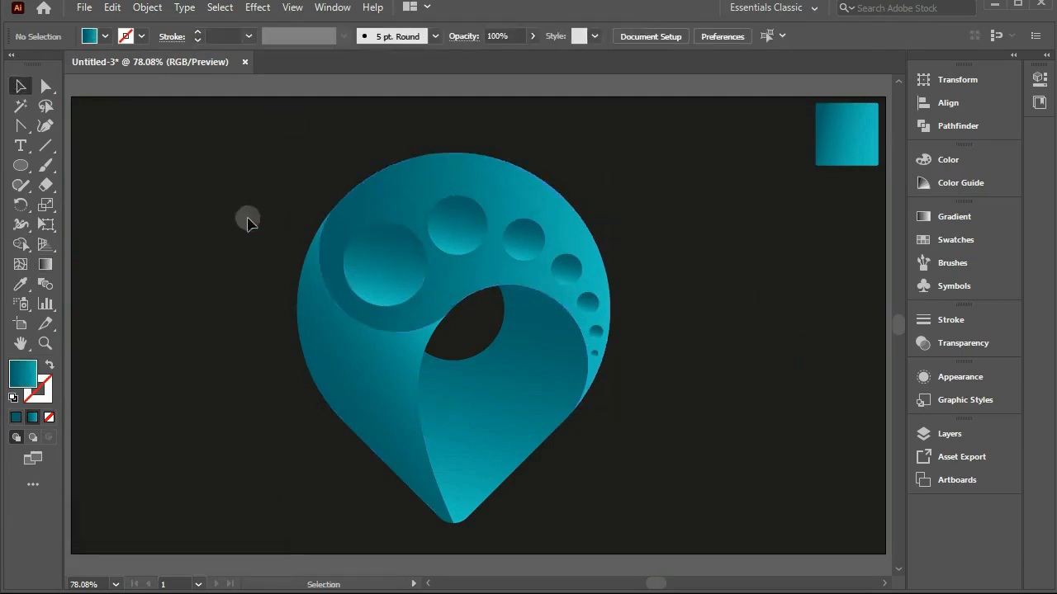
Inspect the direction and color stops of the left piece's gradient
click(317, 334)
key(g)
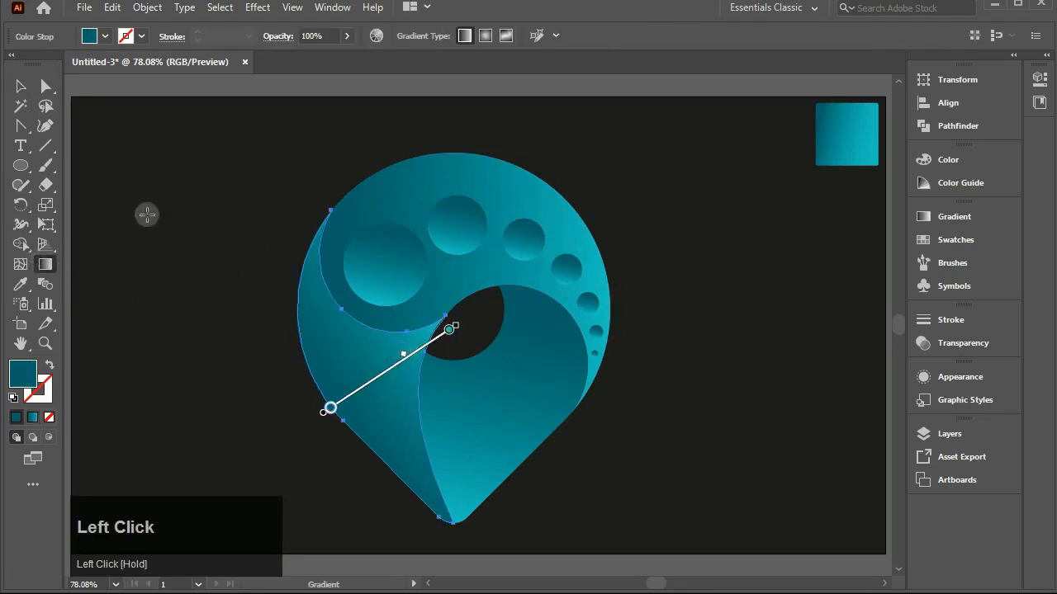
click(20, 86)
click(722, 224)
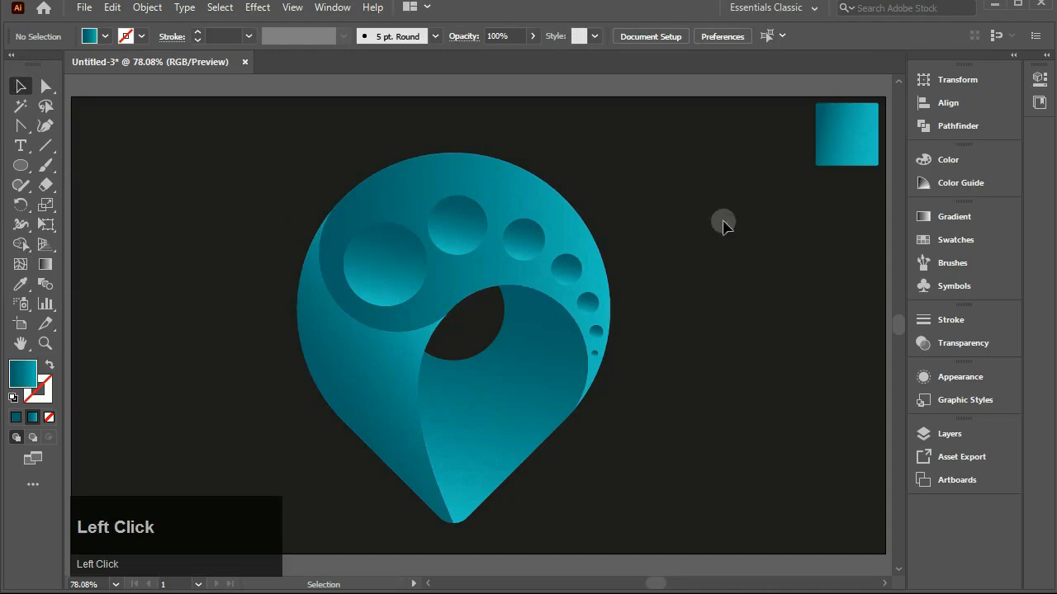
Adjust the midpoint of the lower right piece's gradient and move its dark stop farther down toward the pin's tip
click(555, 376)
click(46, 264)
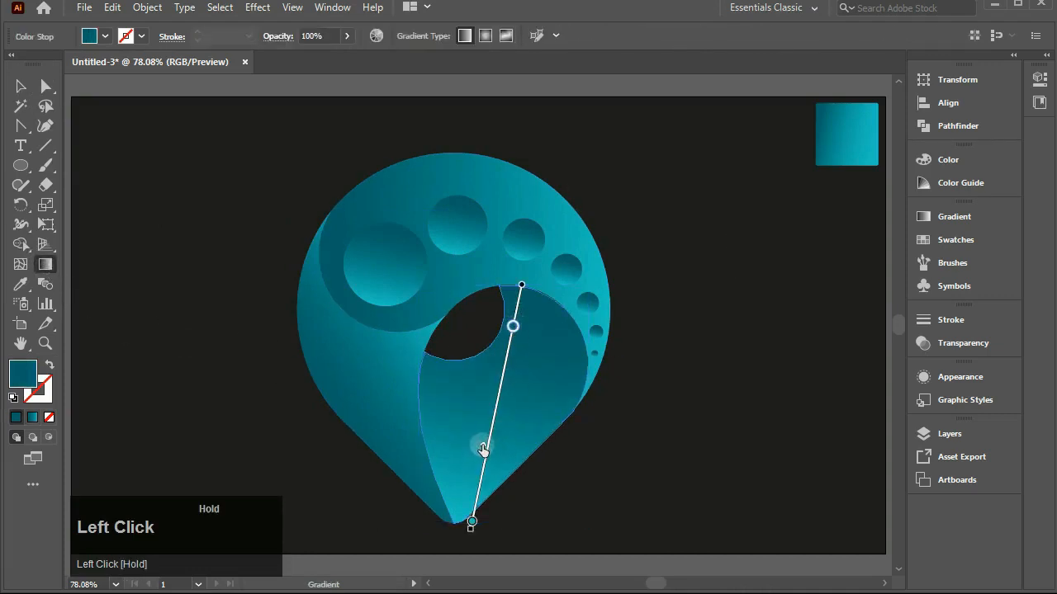
drag(482, 446, 485, 442)
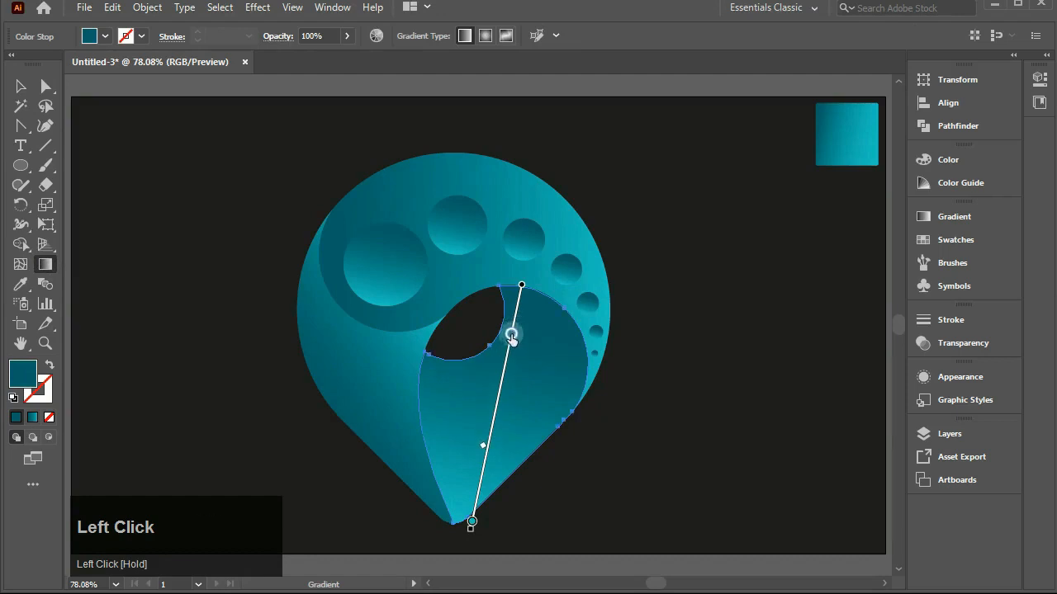
click(21, 85)
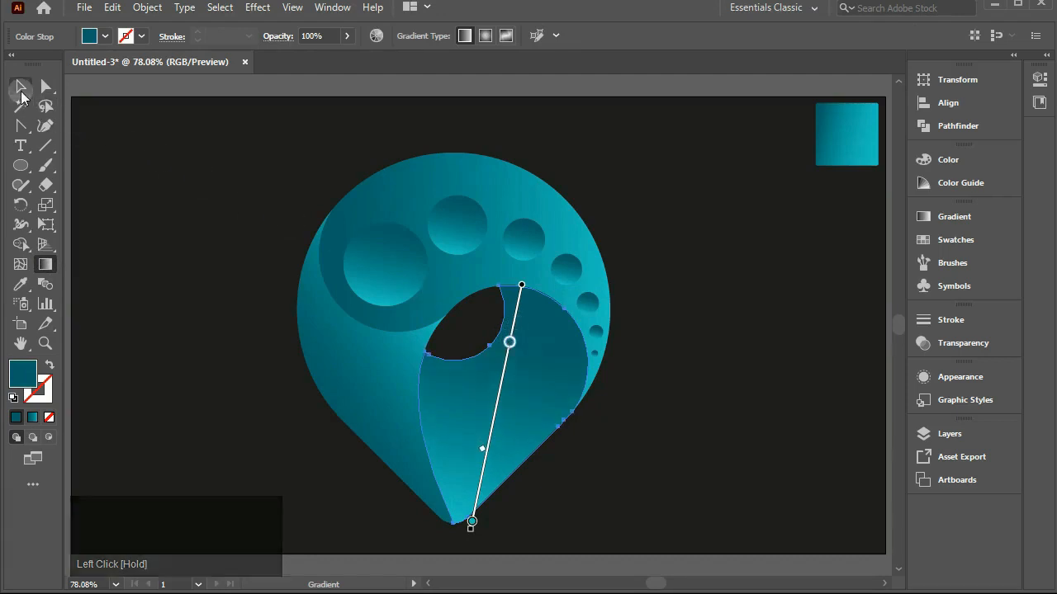
Group all the pin shapes and circles into one object
drag(266, 146, 632, 495)
right_click(553, 292)
click(600, 421)
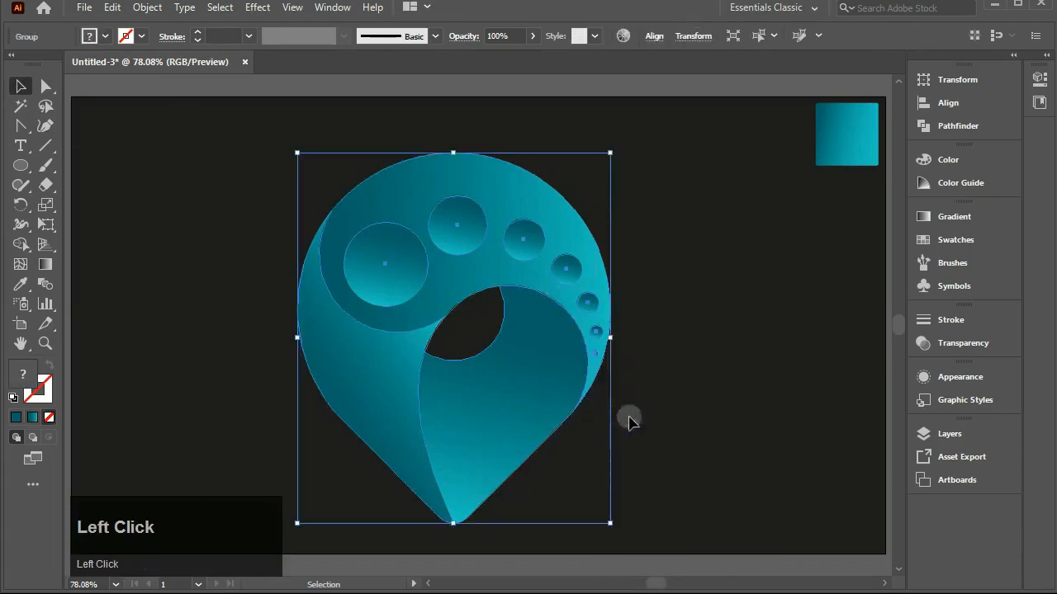